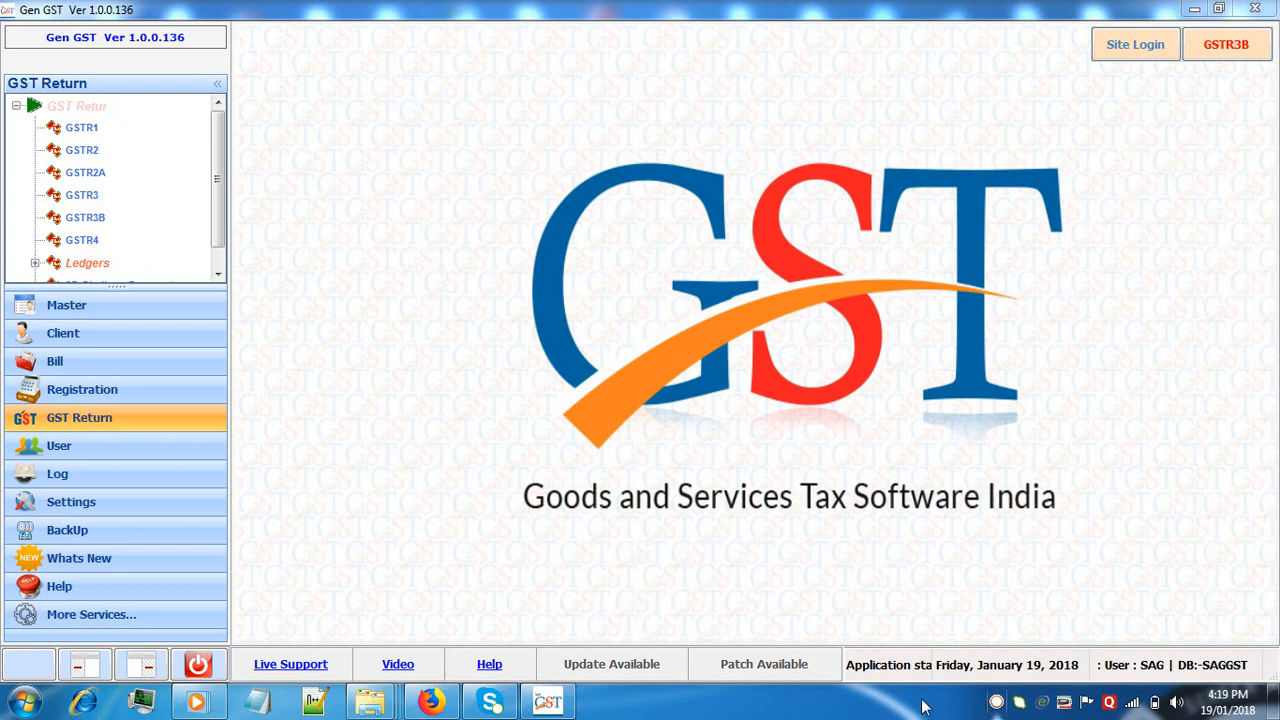
Open the GSTR1 return for December 2017-18 and select the client Satish Enterprises
click(78, 107)
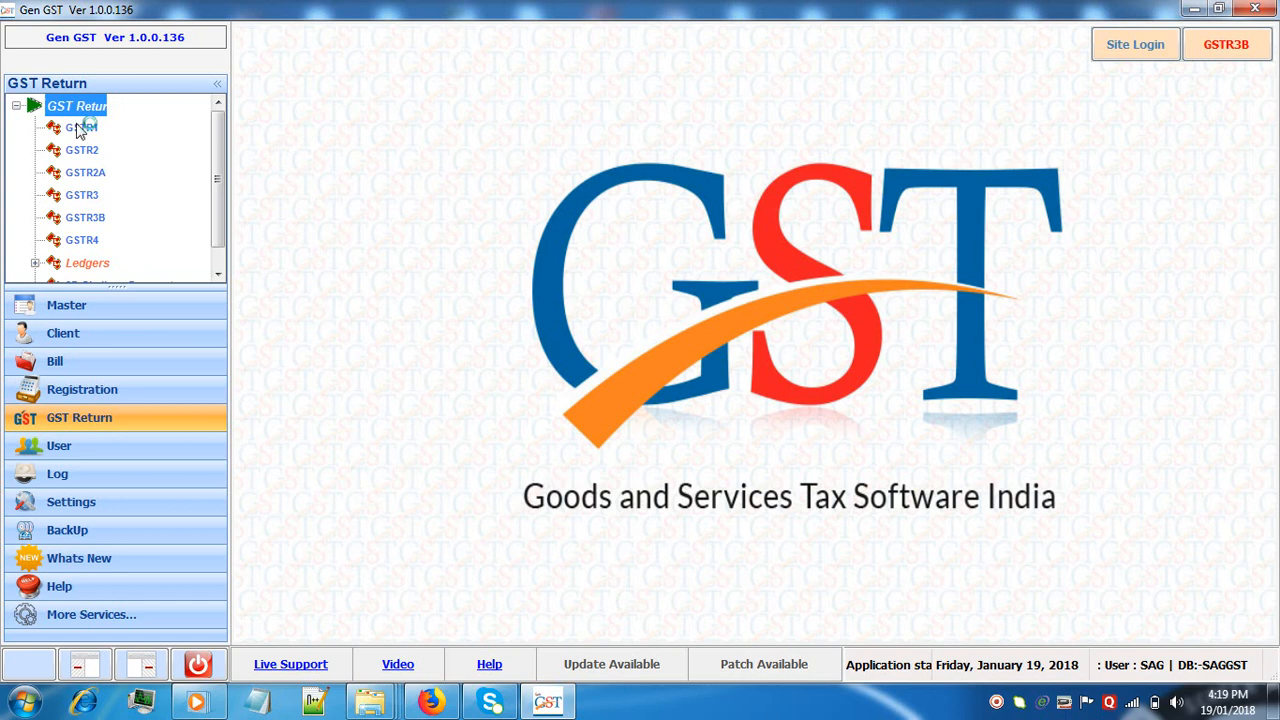
click(80, 128)
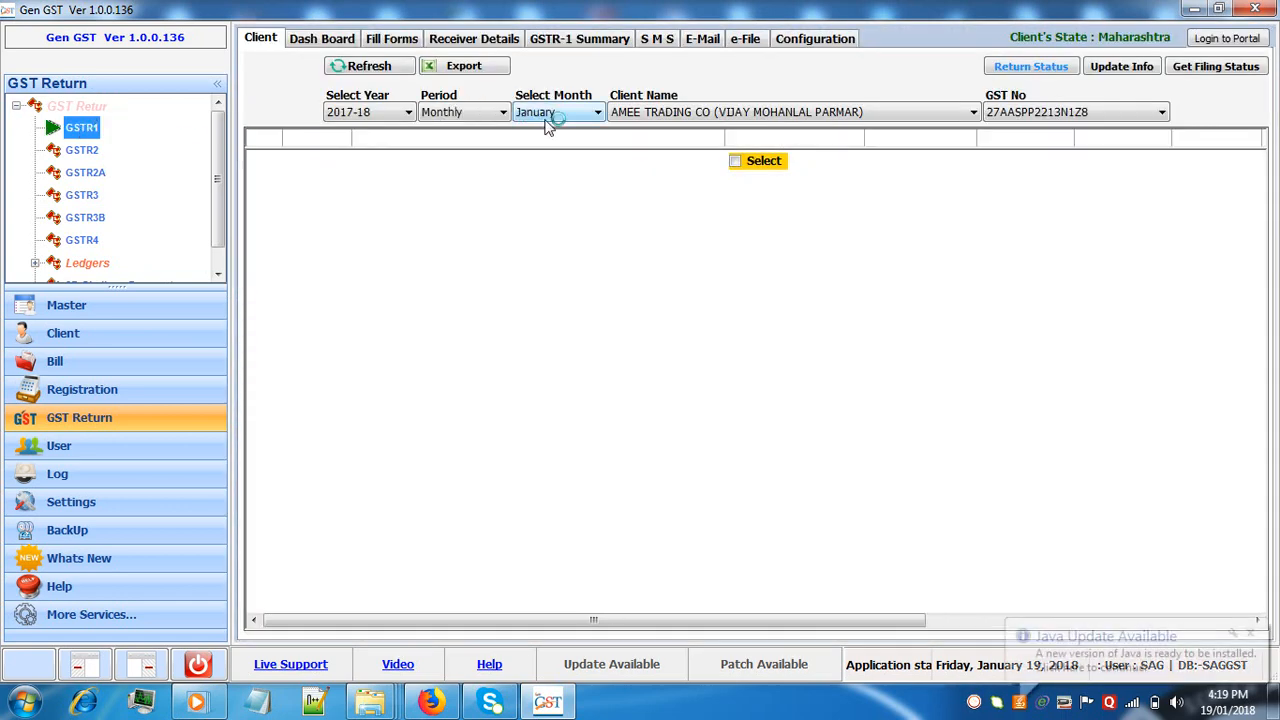
click(530, 112)
click(540, 197)
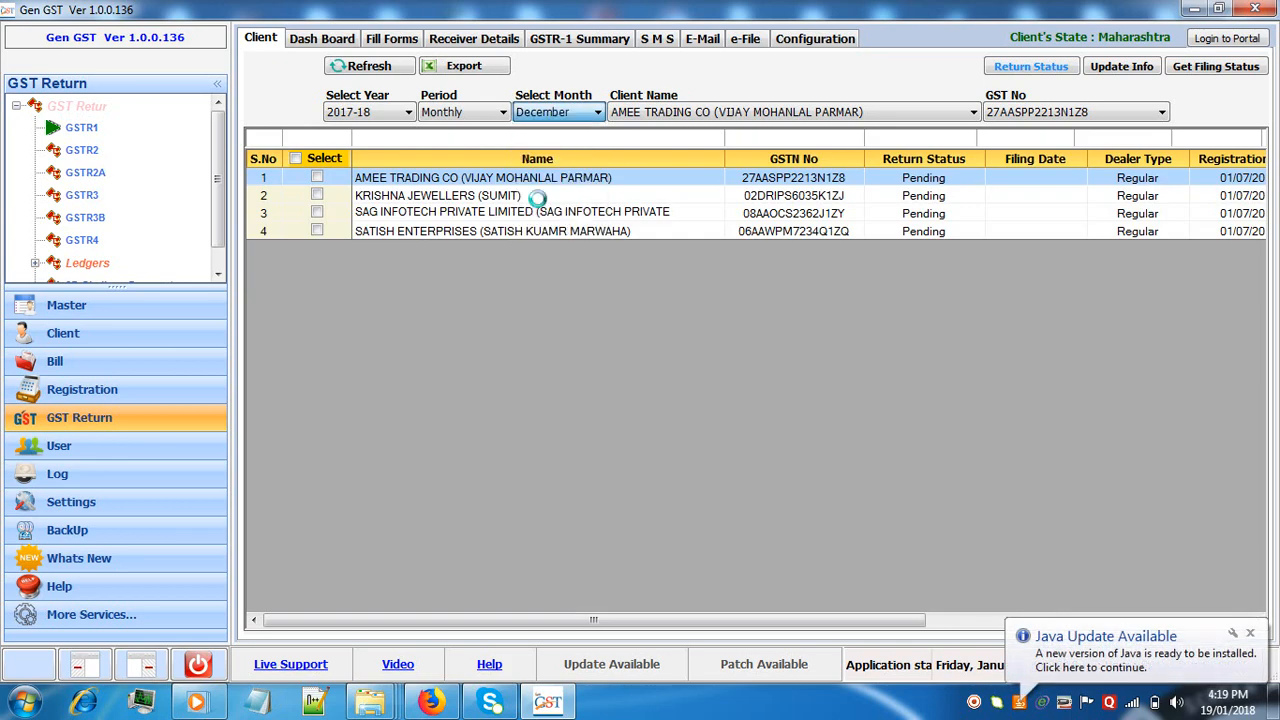
click(433, 233)
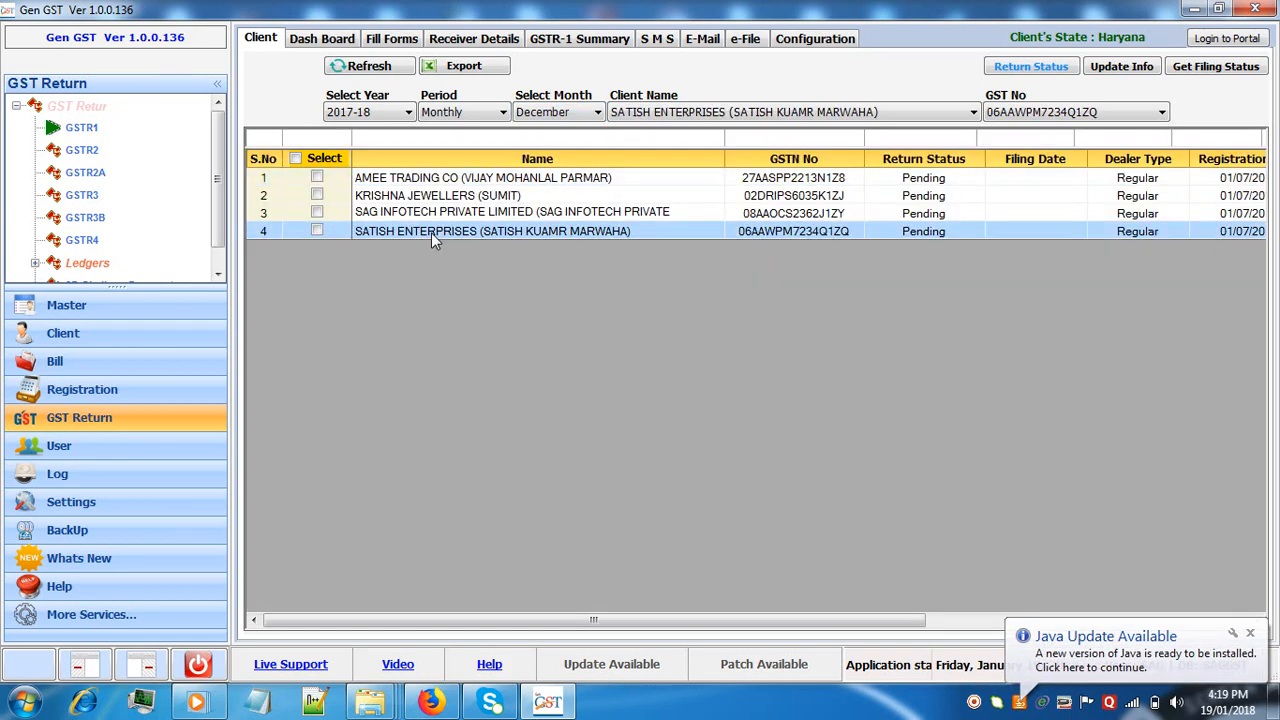
Add a B2B invoice for the second receiver listed, just below FG FG FG, with invoice number 11
click(413, 45)
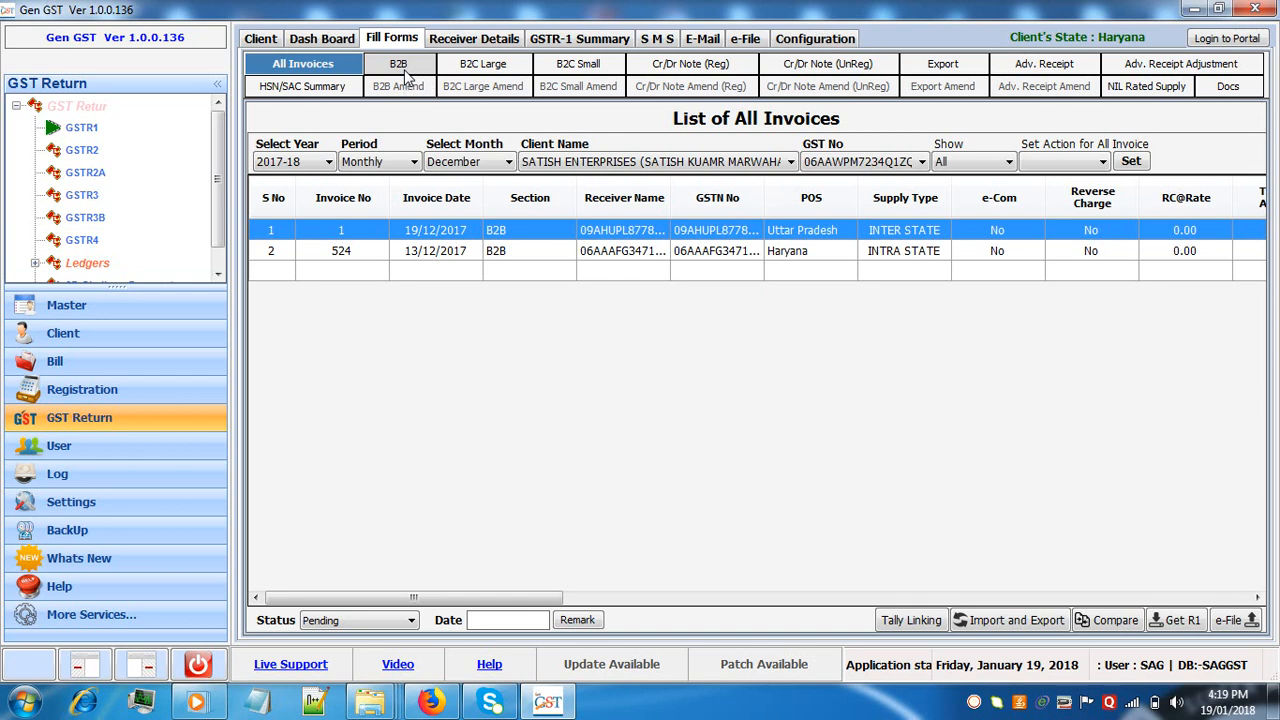
click(400, 66)
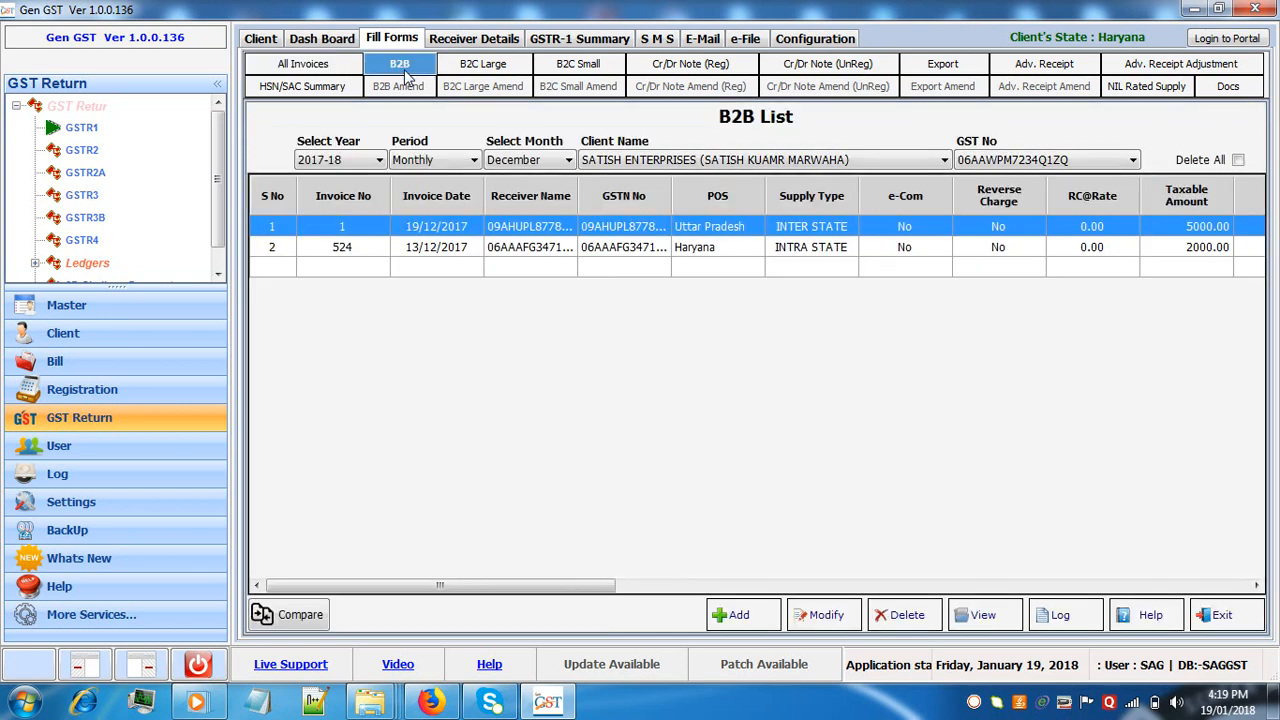
click(740, 615)
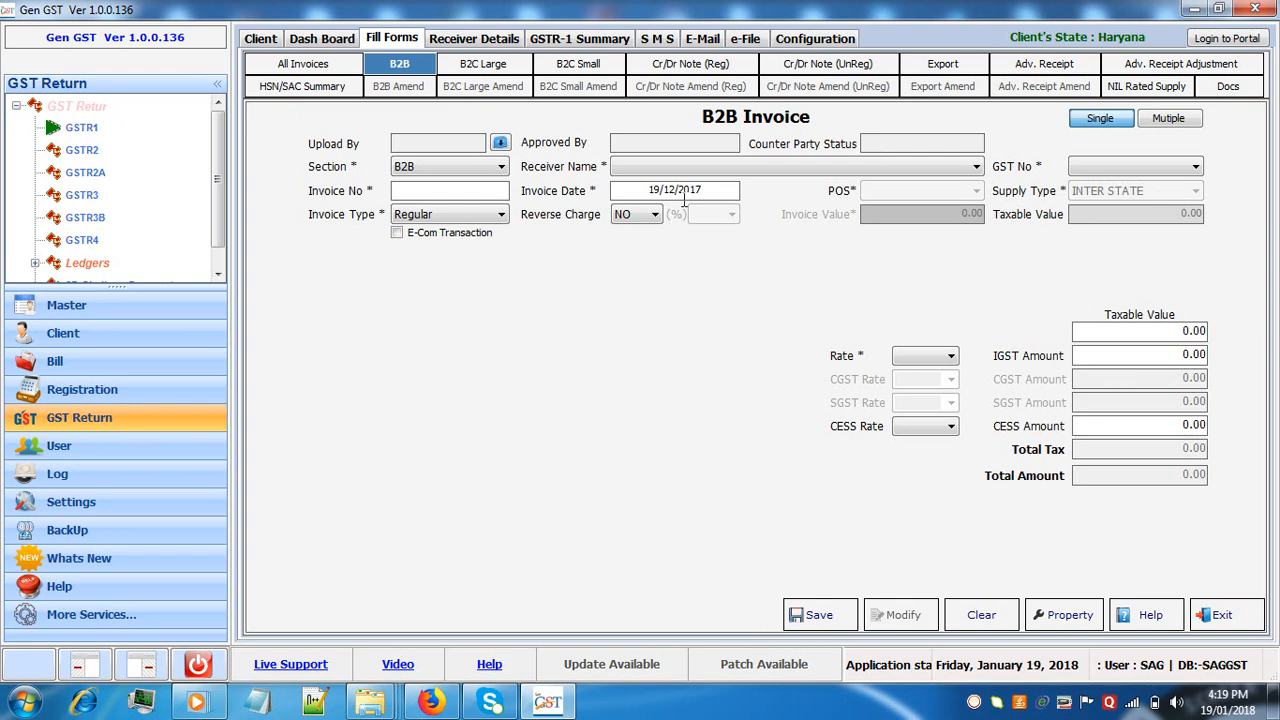
click(691, 173)
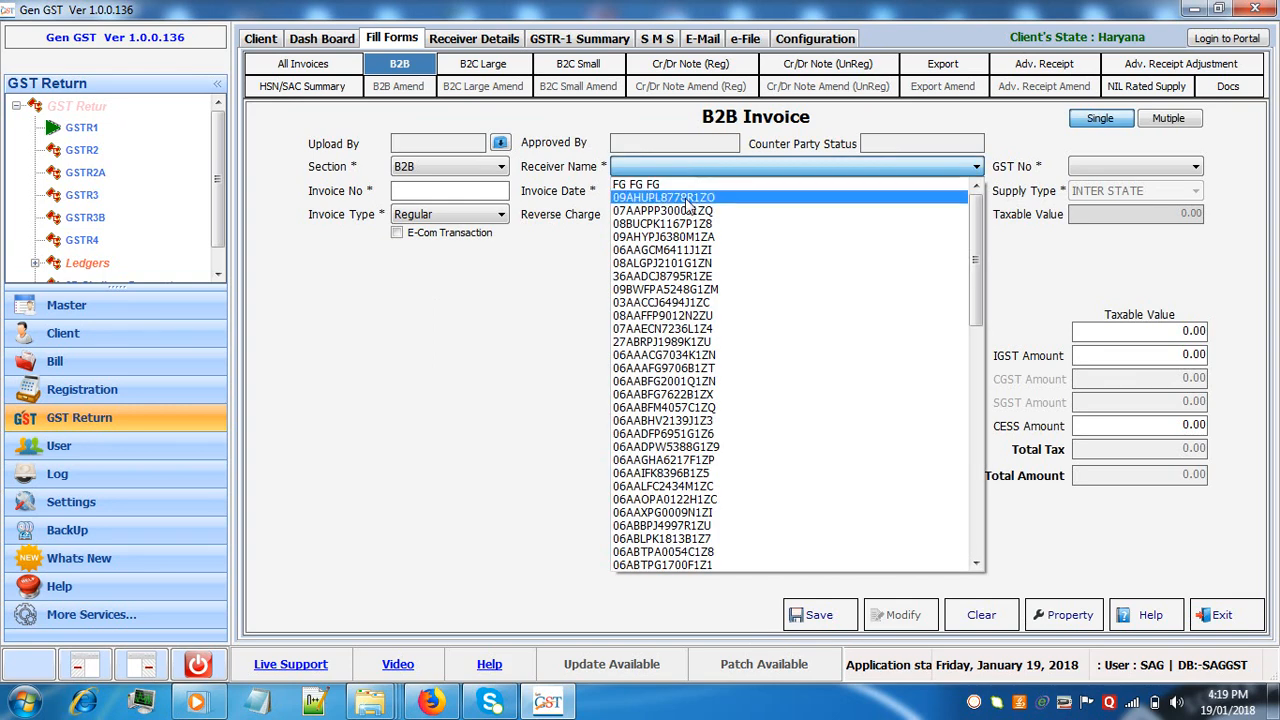
click(690, 178)
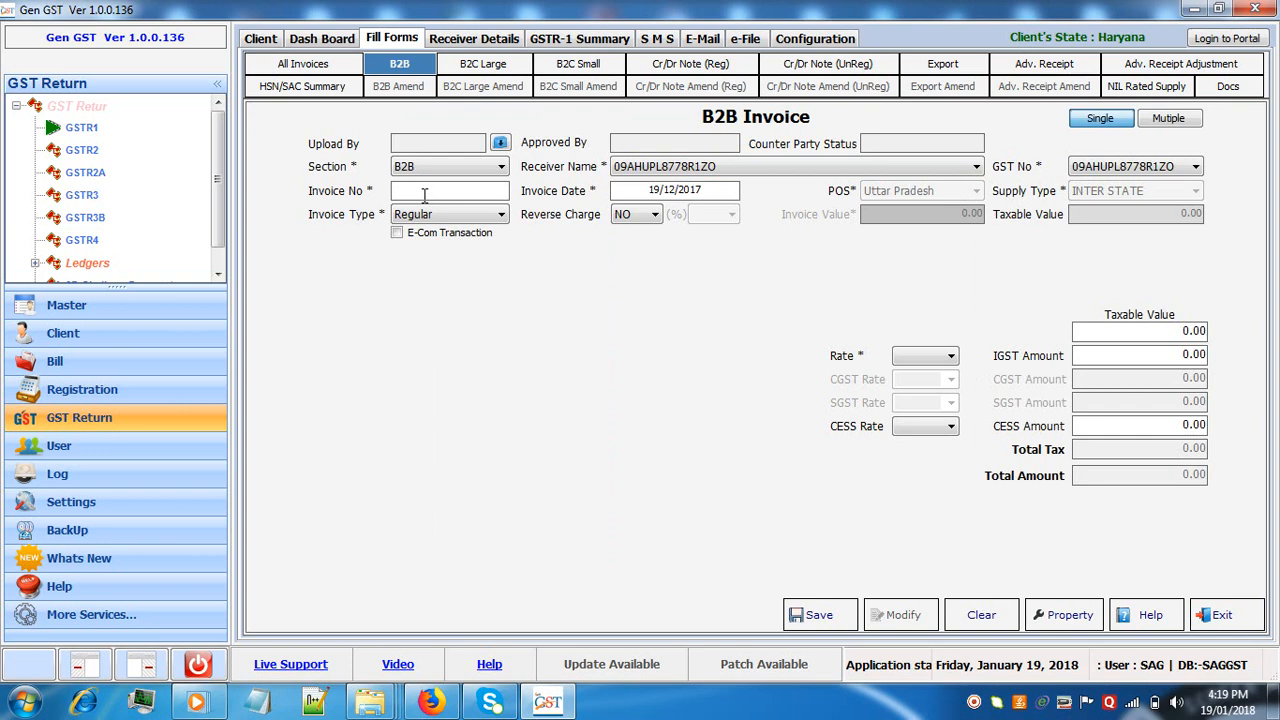
click(424, 195)
text(11)
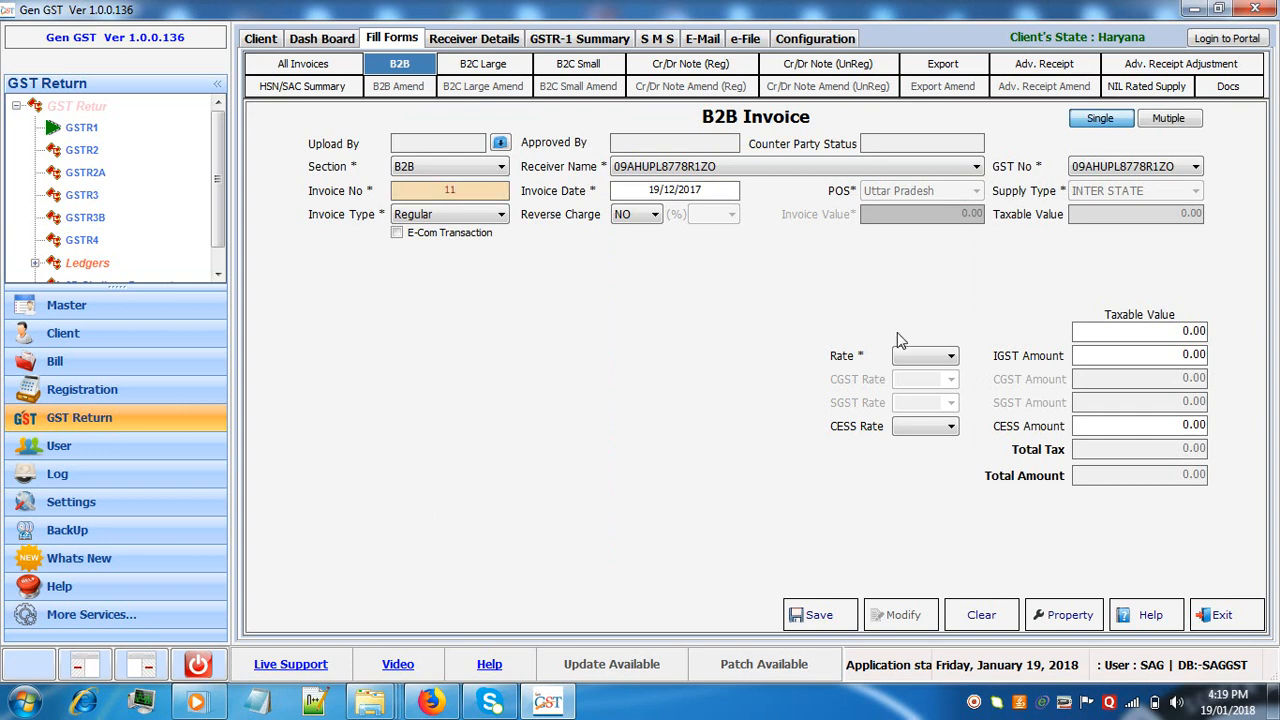
Set the invoice's tax rate to 5.00, taxable value to 12545 and CESS rate to 160.00
click(916, 362)
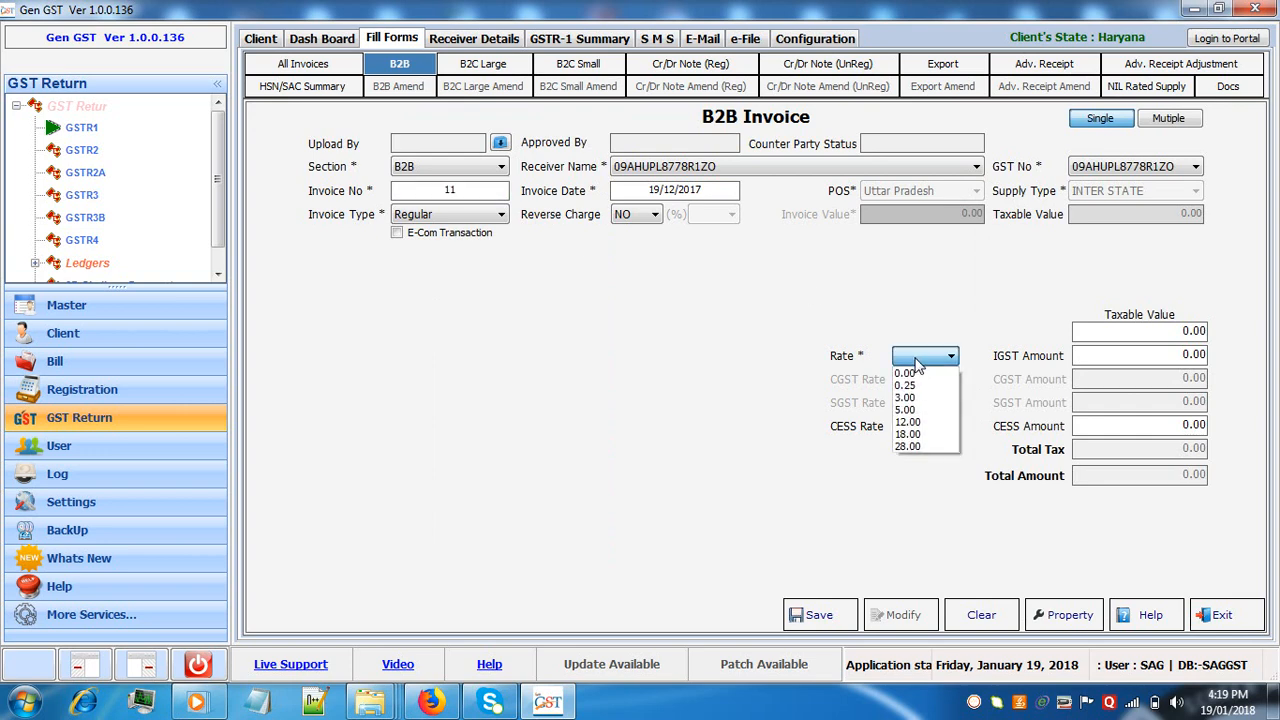
click(915, 414)
click(1159, 334)
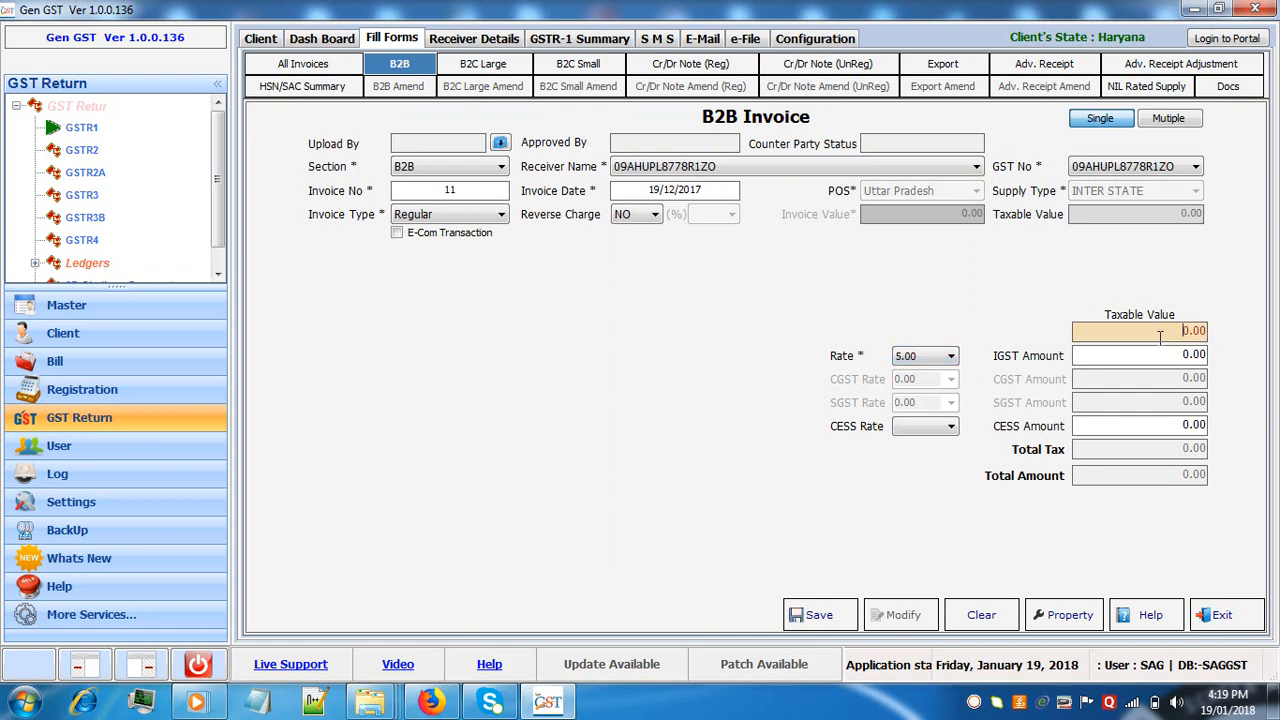
text(12545)
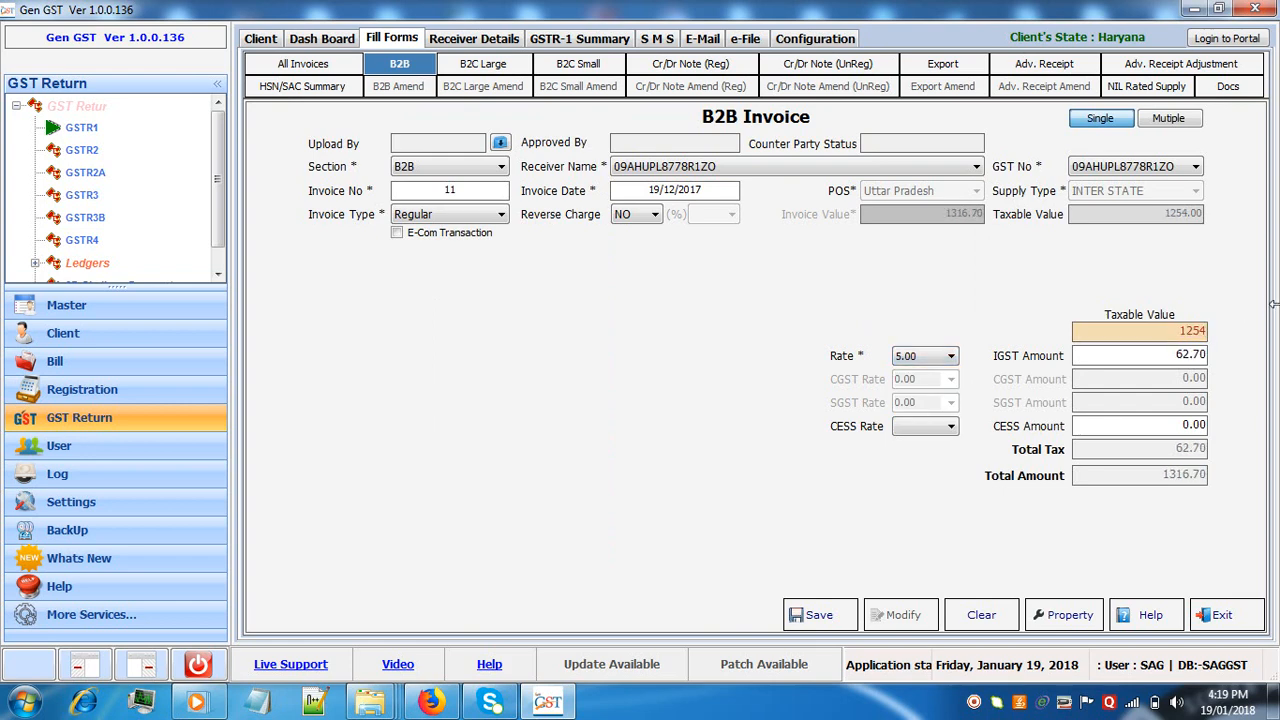
click(922, 430)
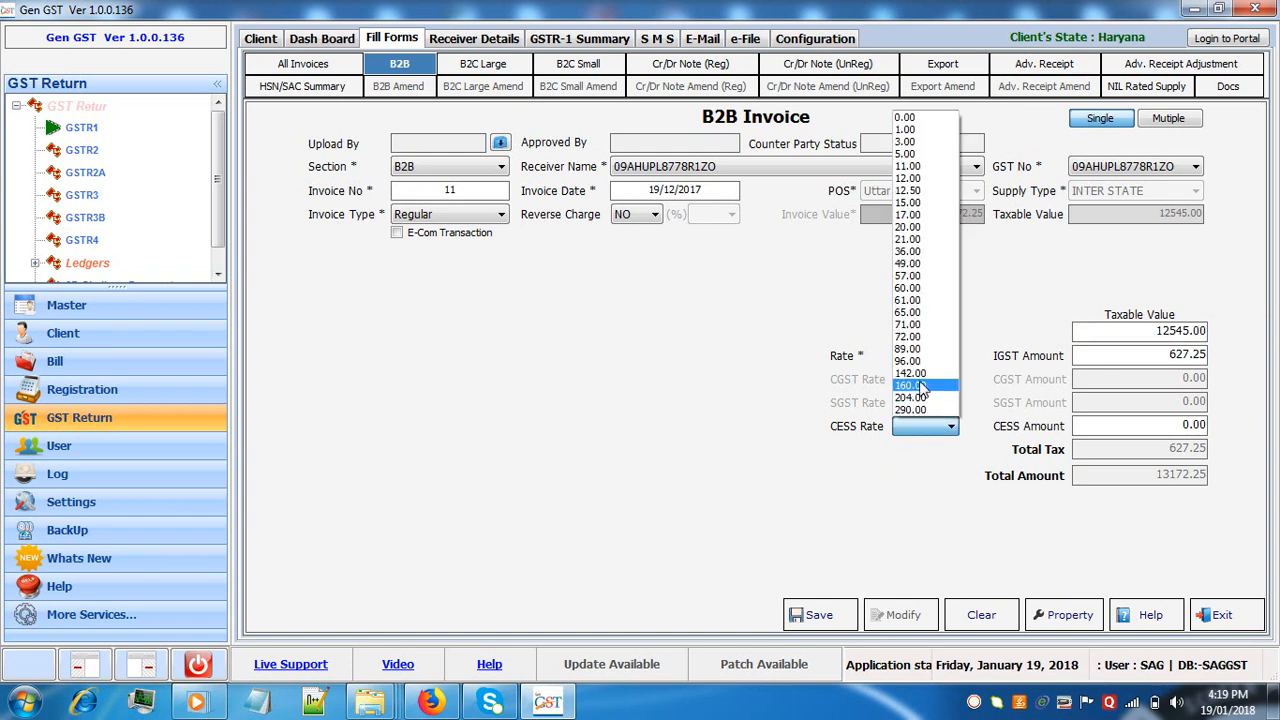
click(922, 387)
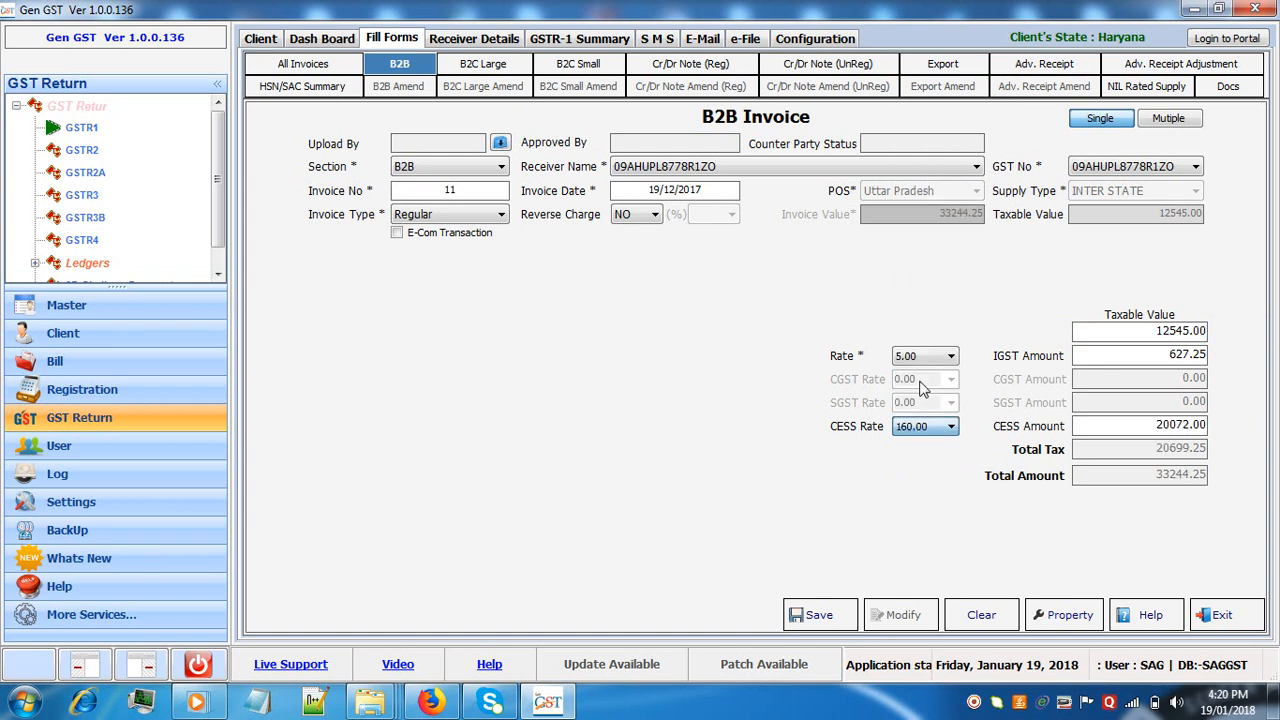
Save the B2B invoice and return to the B2B list
click(800, 614)
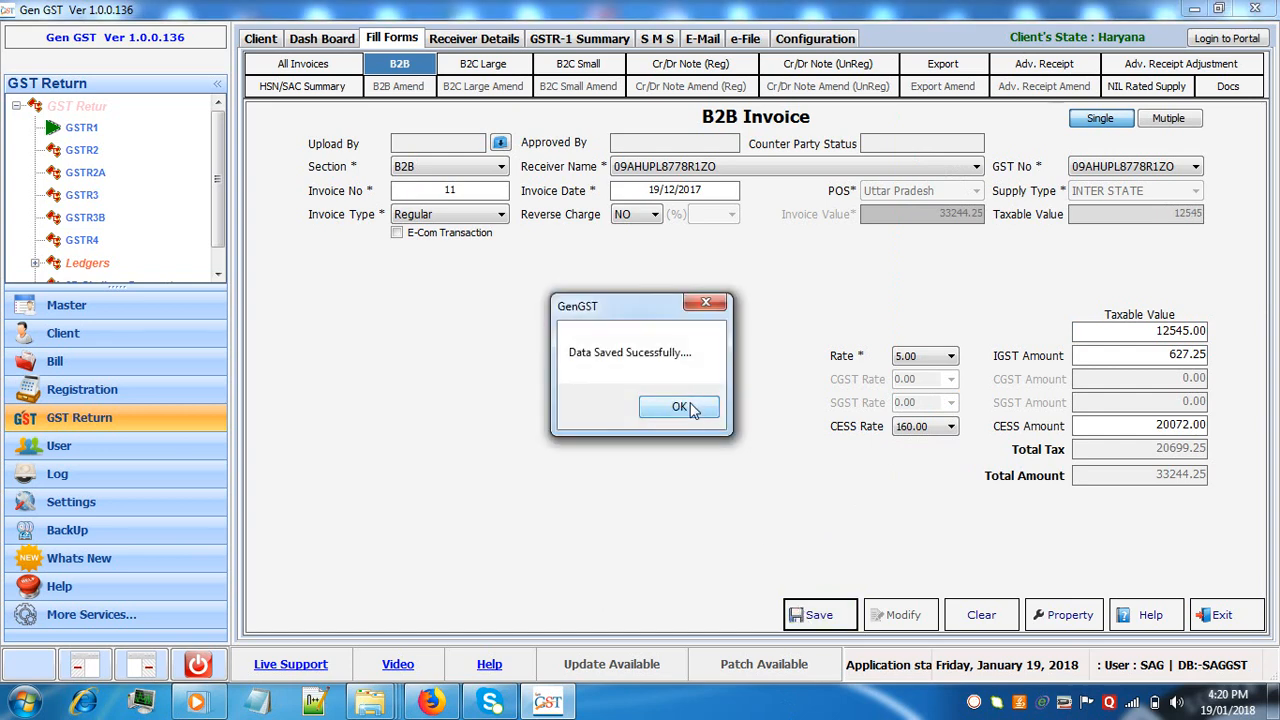
click(680, 407)
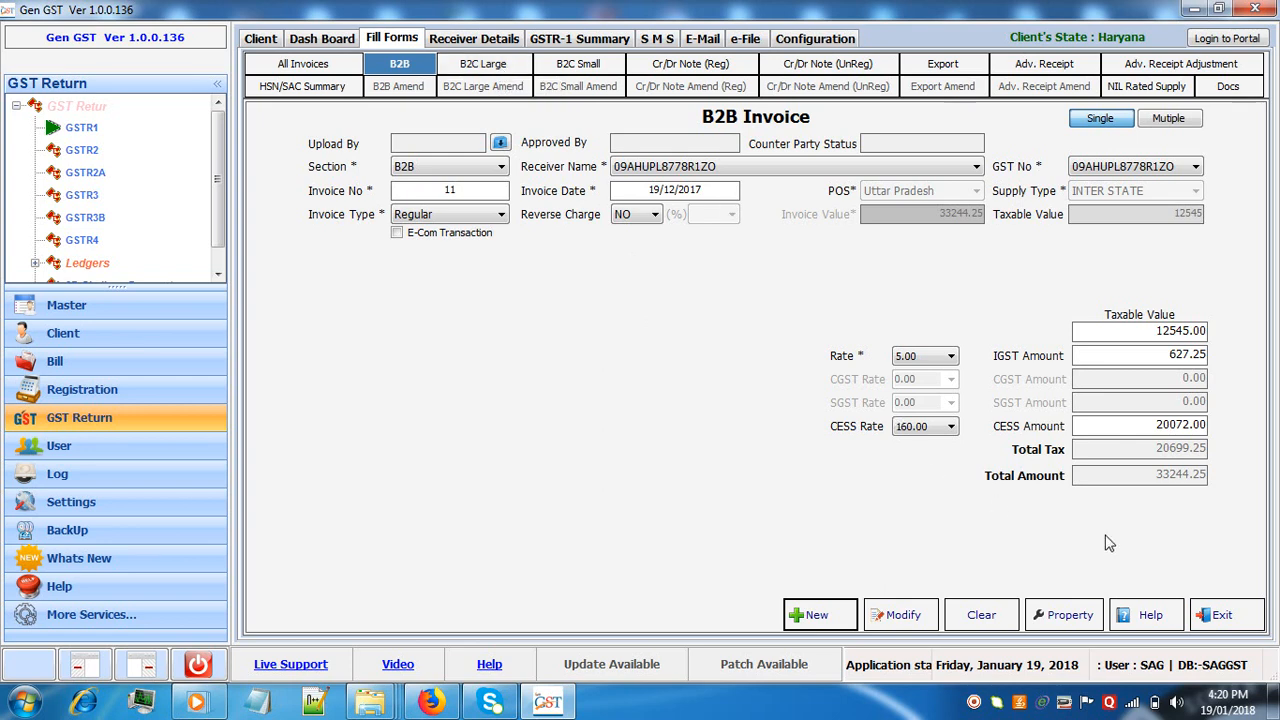
click(1224, 615)
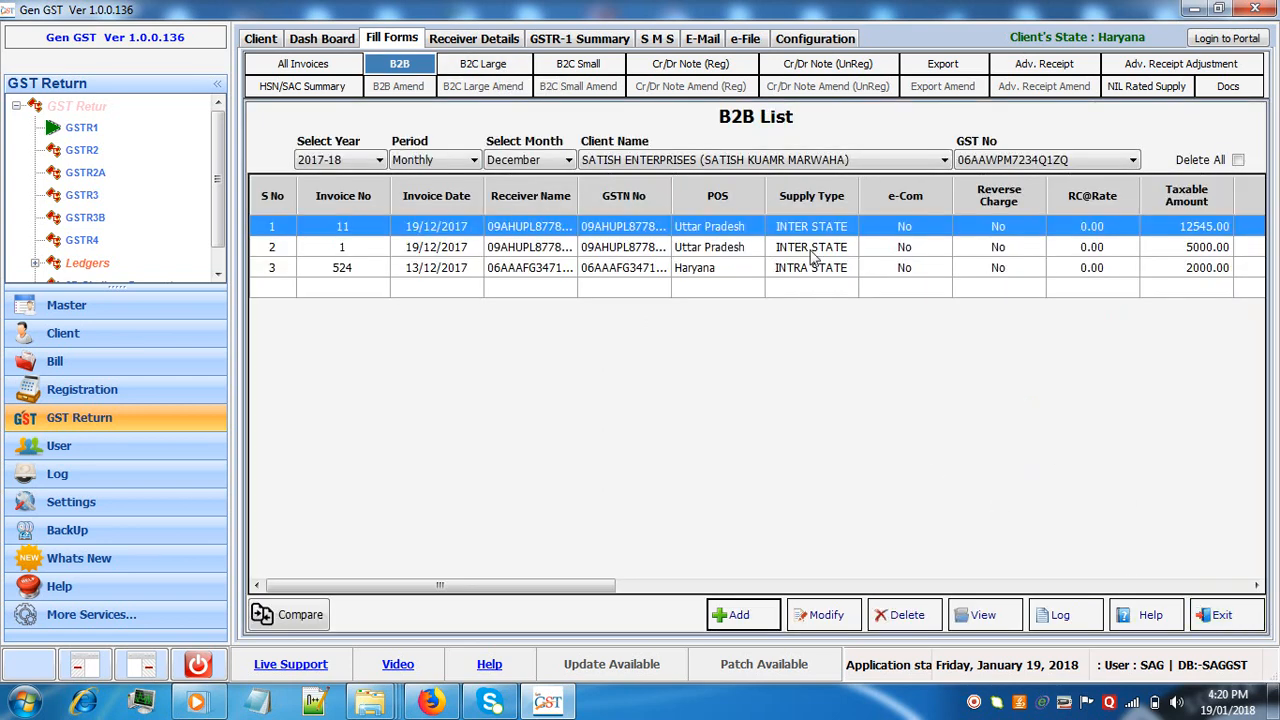
Review the B2C Large, B2C Small, registered and unregistered Cr/Dr Note, Export, Advance Receipt, Advance Receipt Adjustment and HSN/SAC Summary forms
click(461, 63)
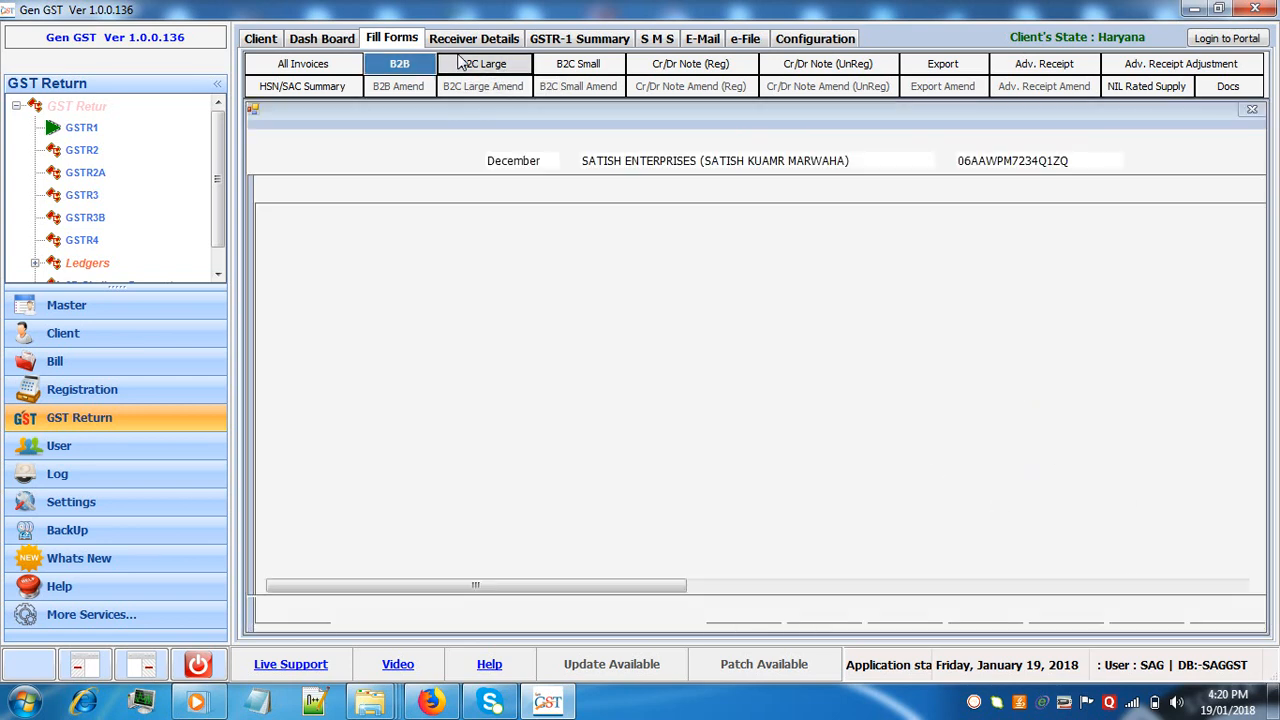
click(564, 70)
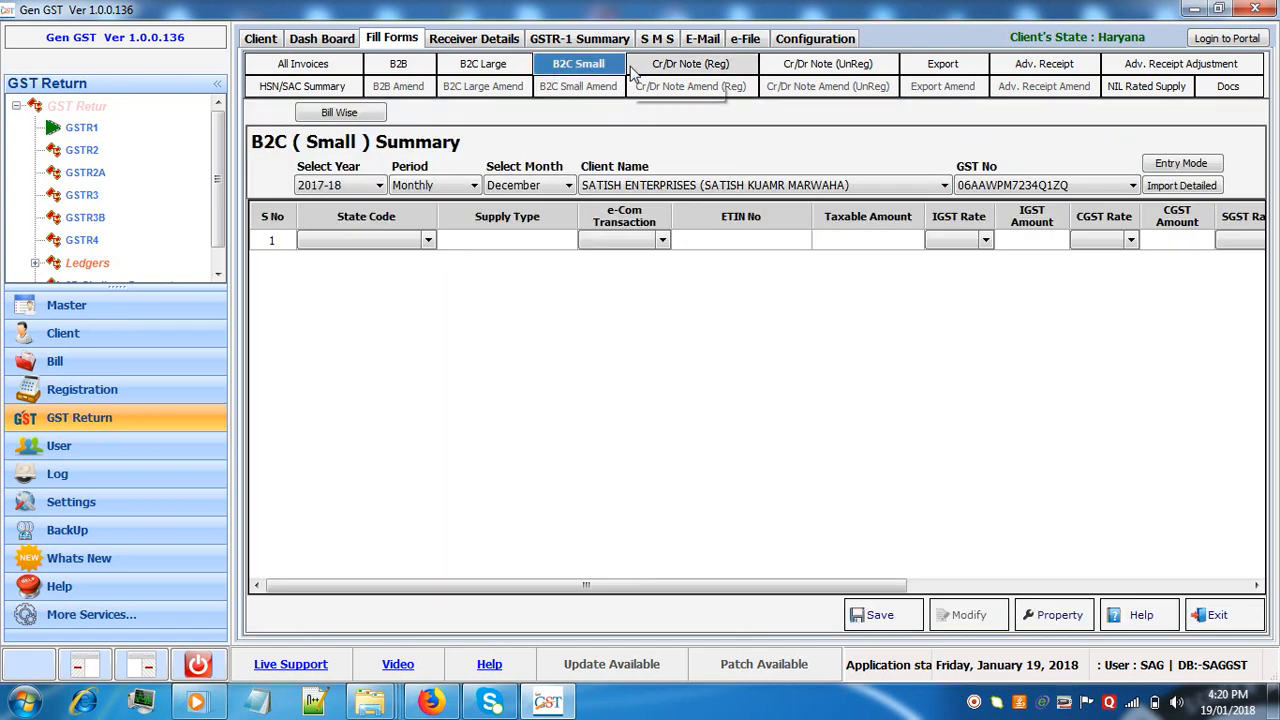
click(650, 65)
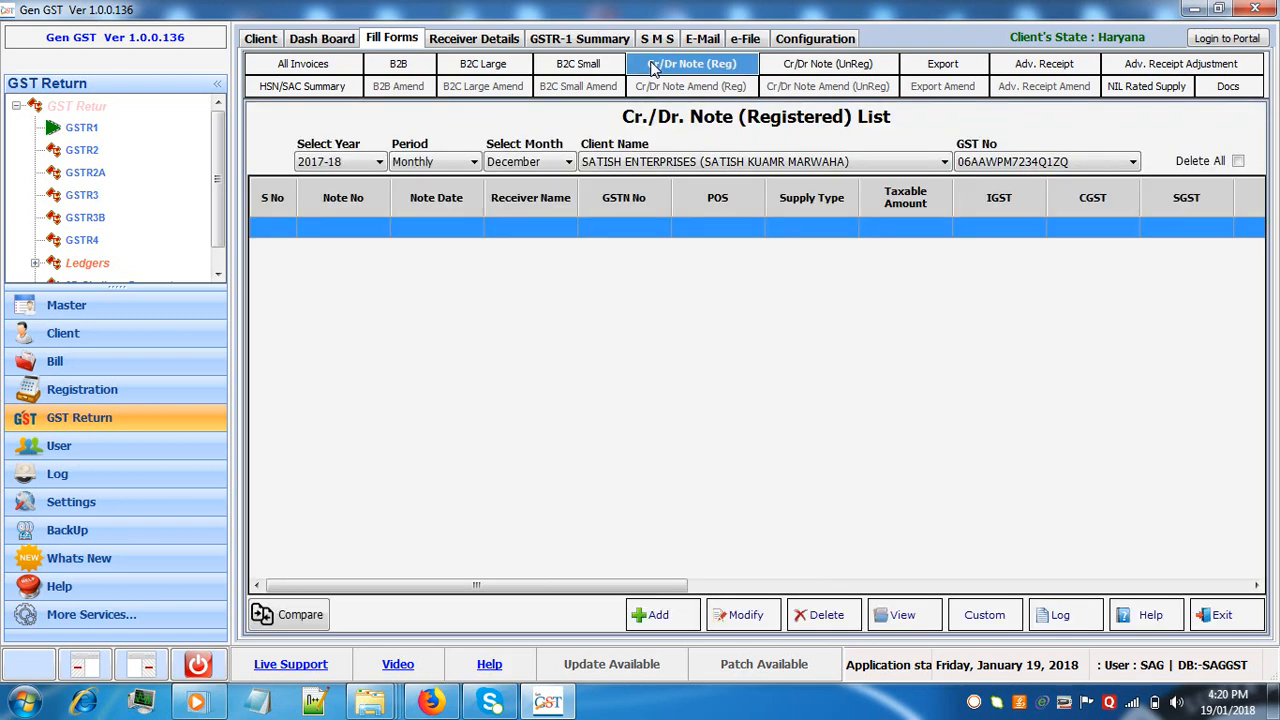
click(808, 66)
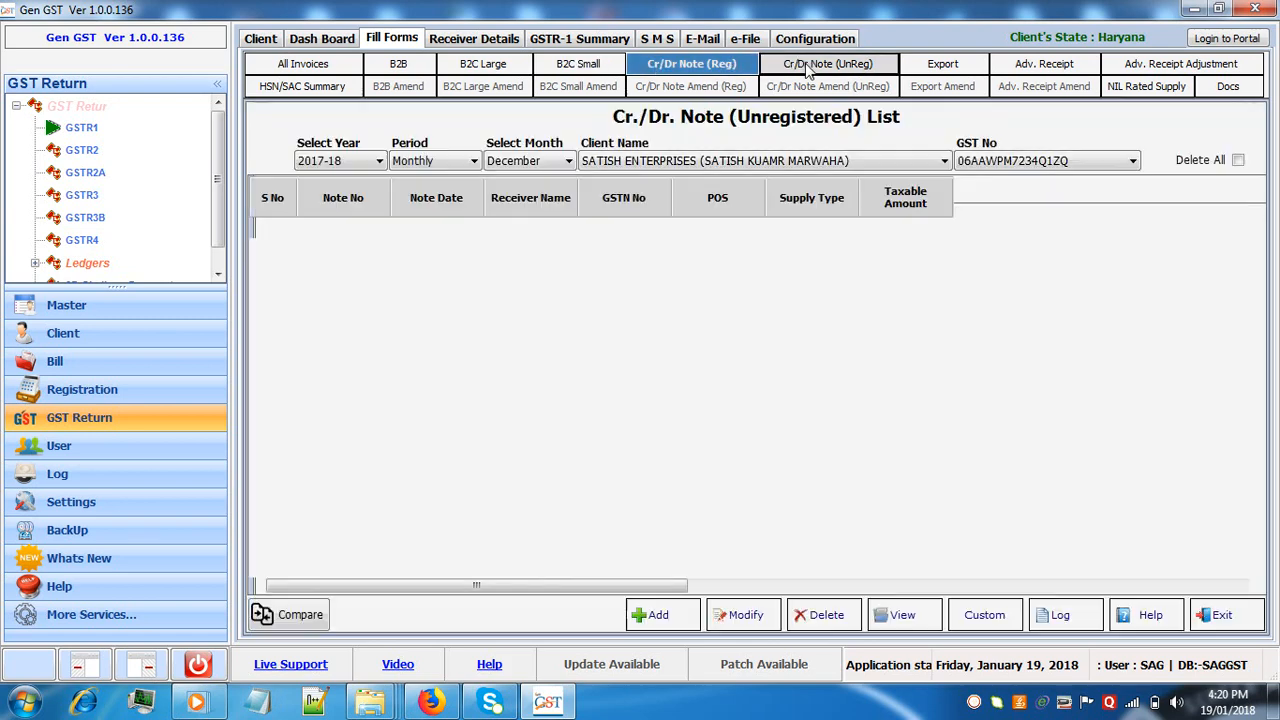
click(922, 72)
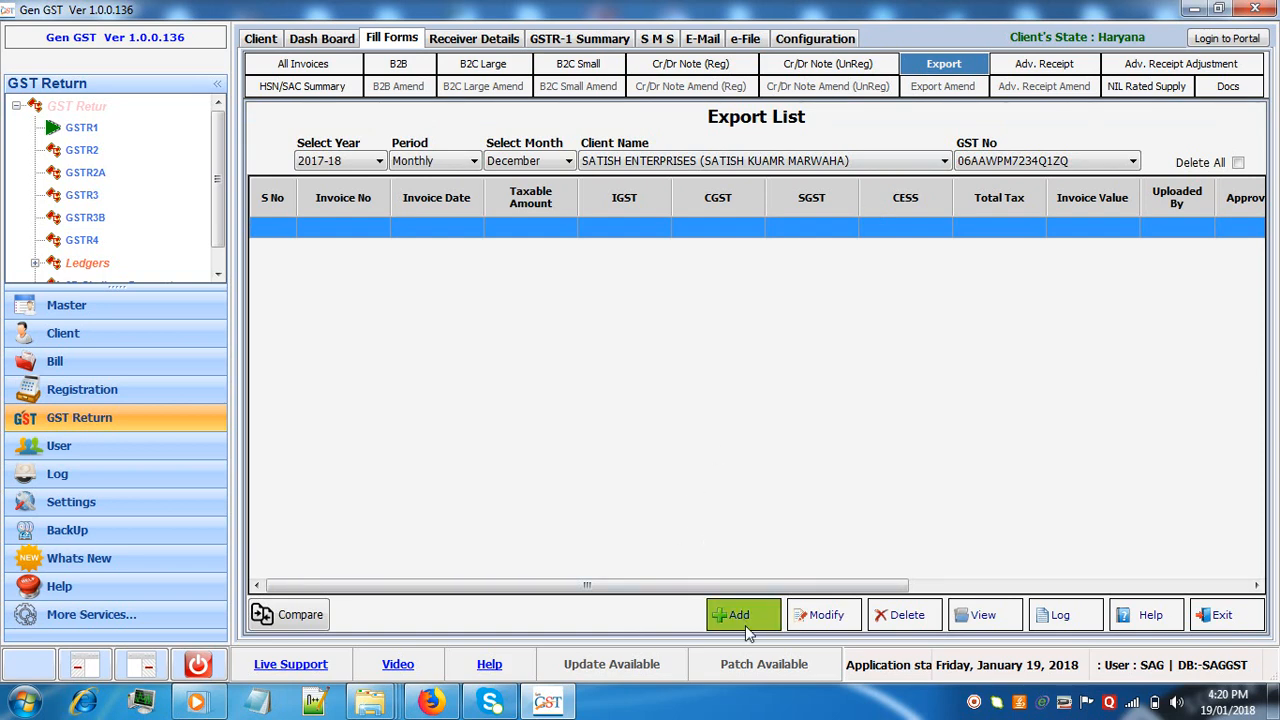
click(1068, 64)
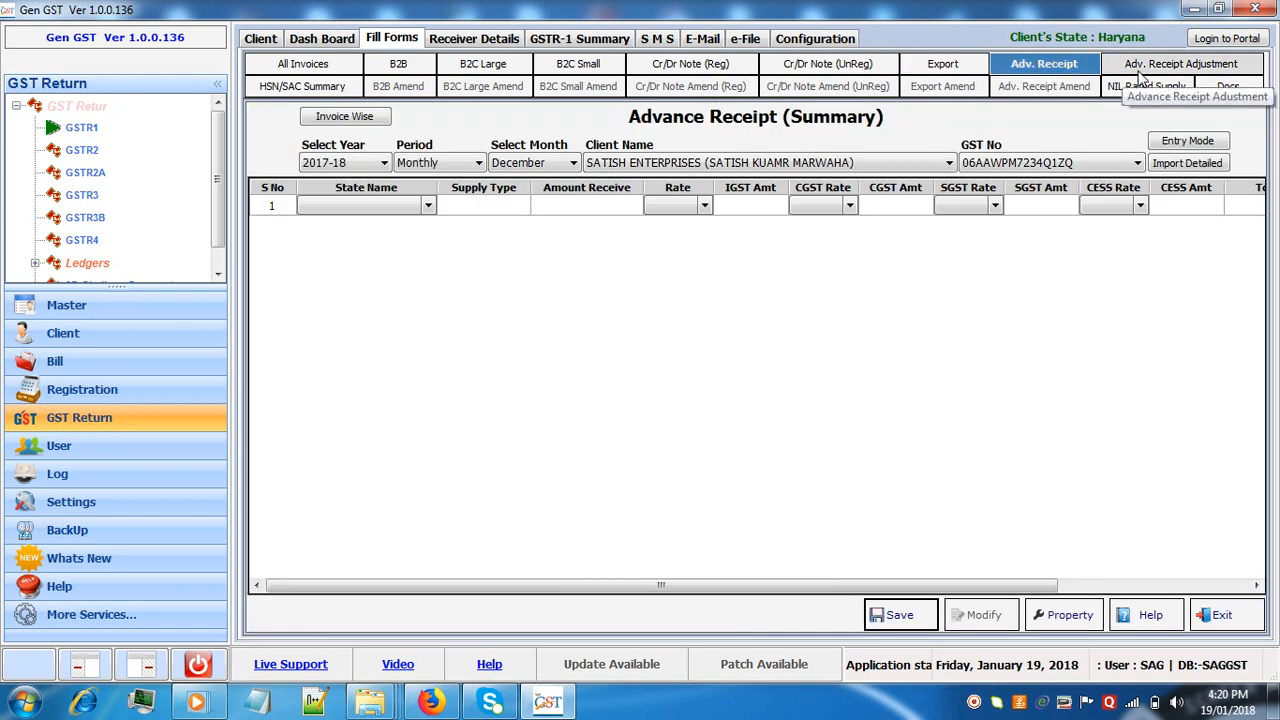
click(1140, 78)
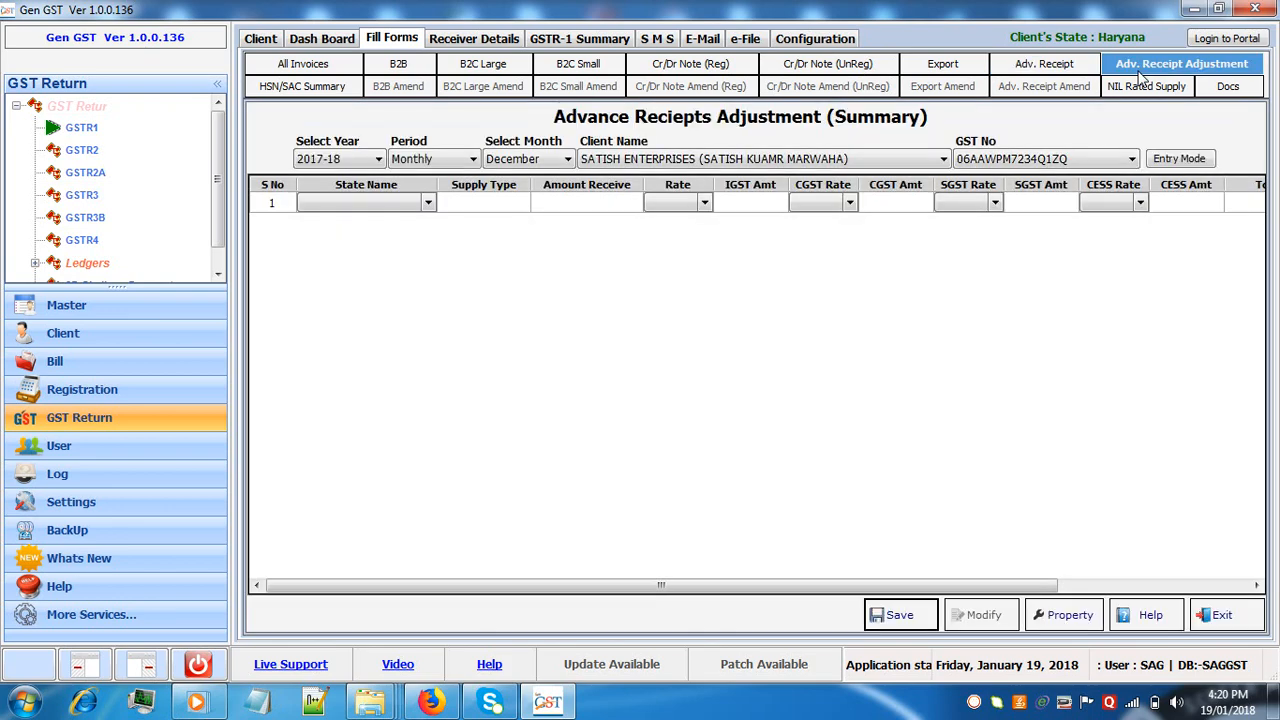
click(331, 87)
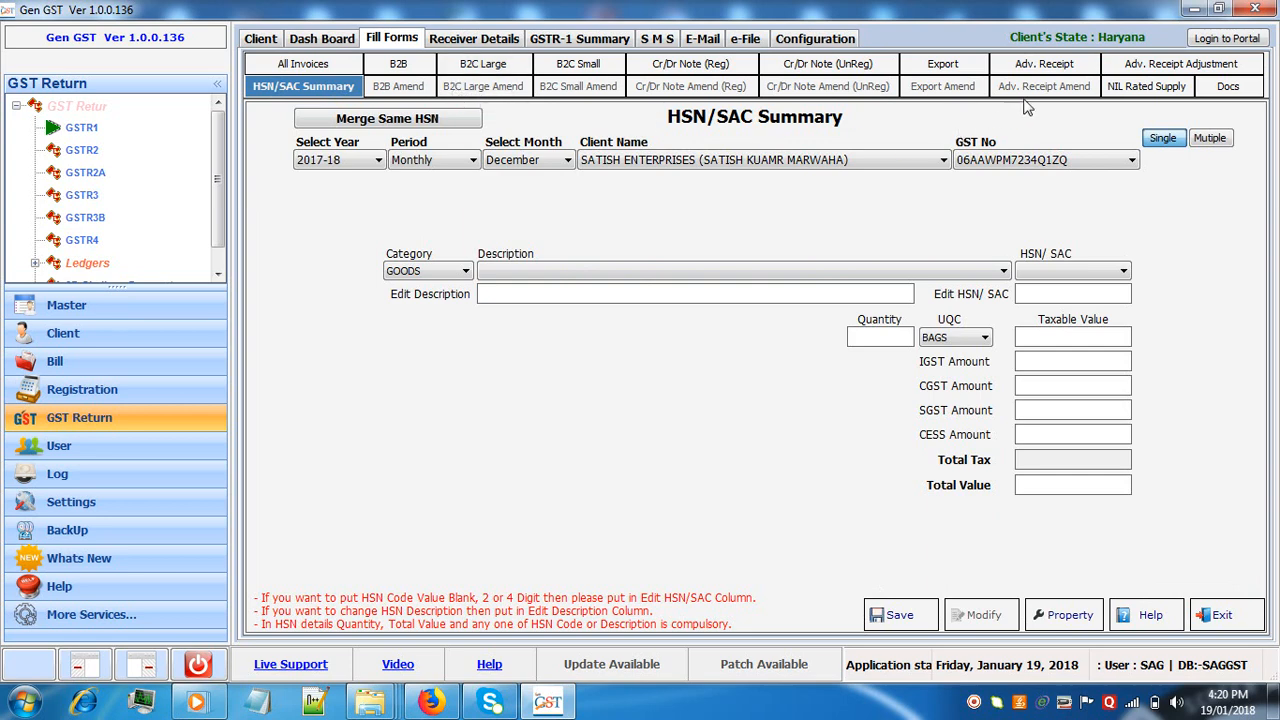
Examine the NIL Rated Supply form in its Invoice Wise and As Per Return views, and the Documents form
click(1143, 92)
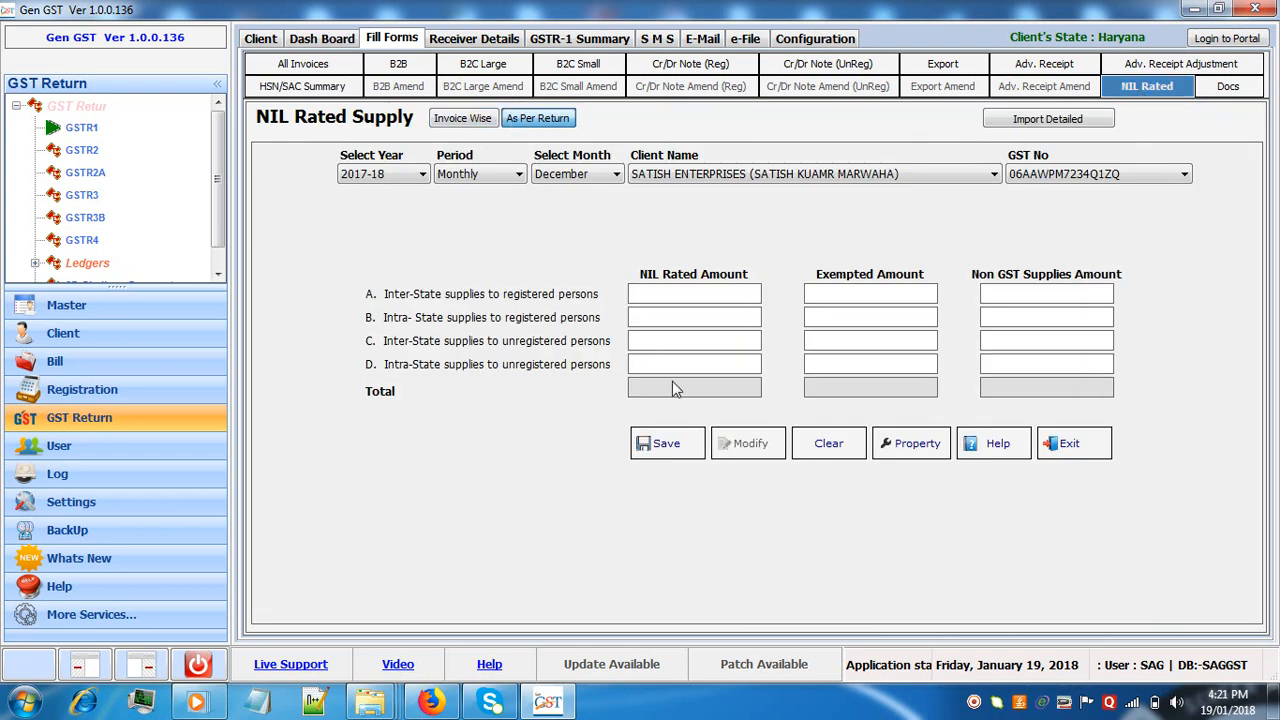
click(462, 120)
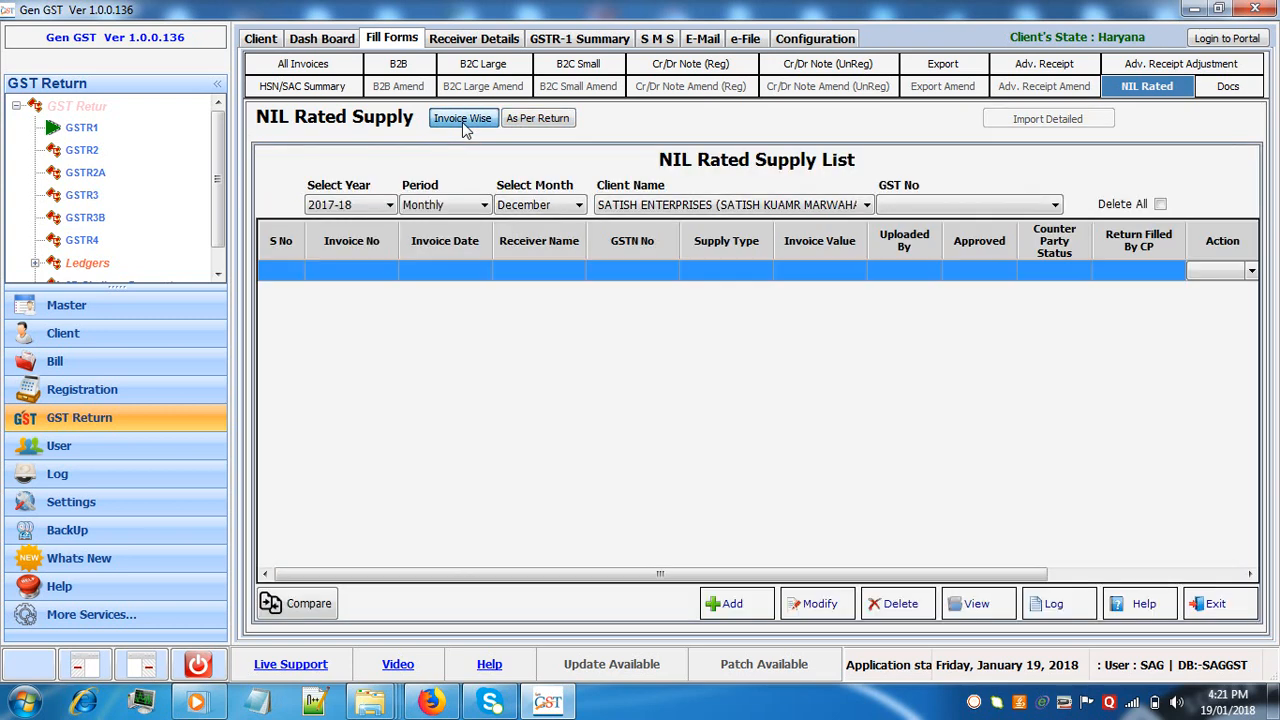
click(518, 120)
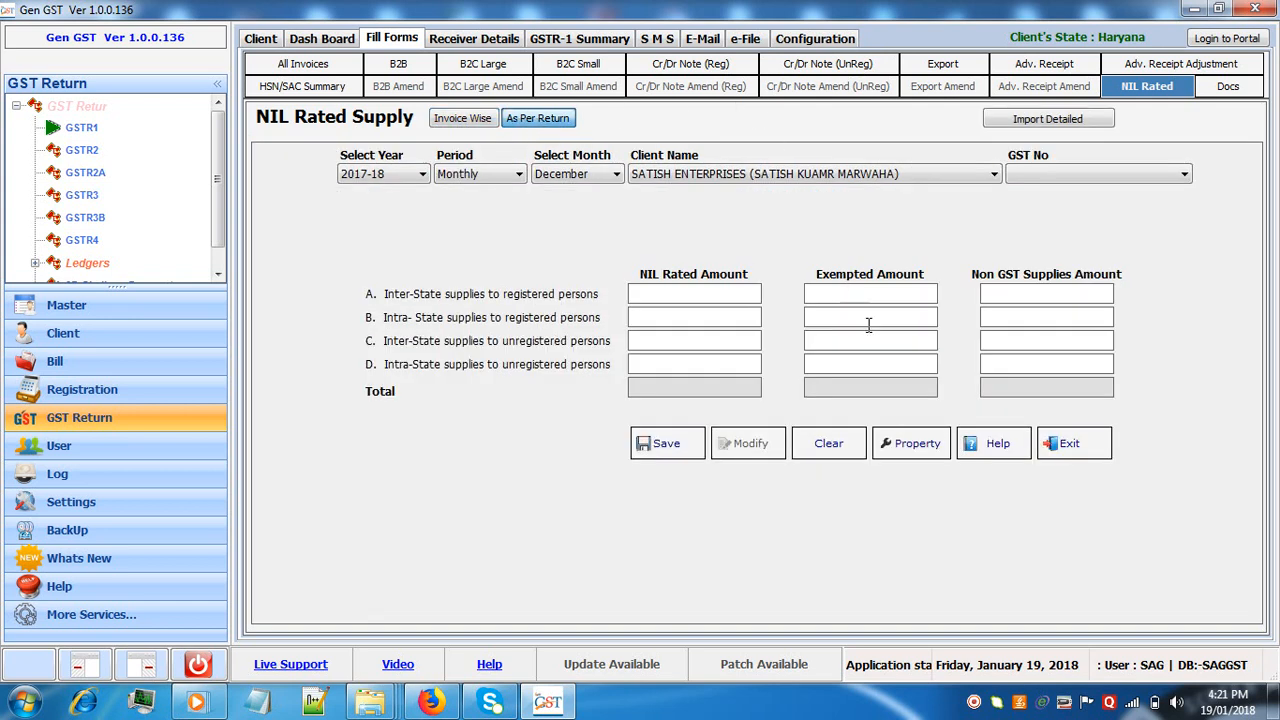
click(1066, 465)
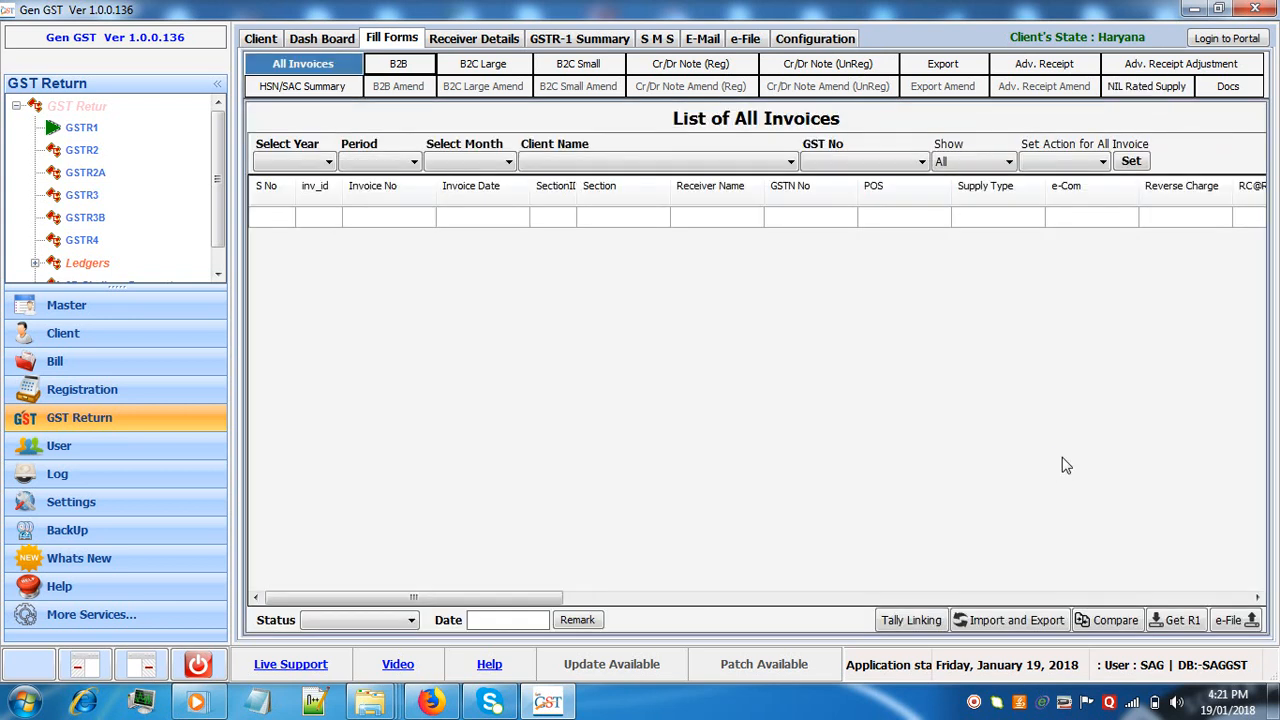
click(1228, 89)
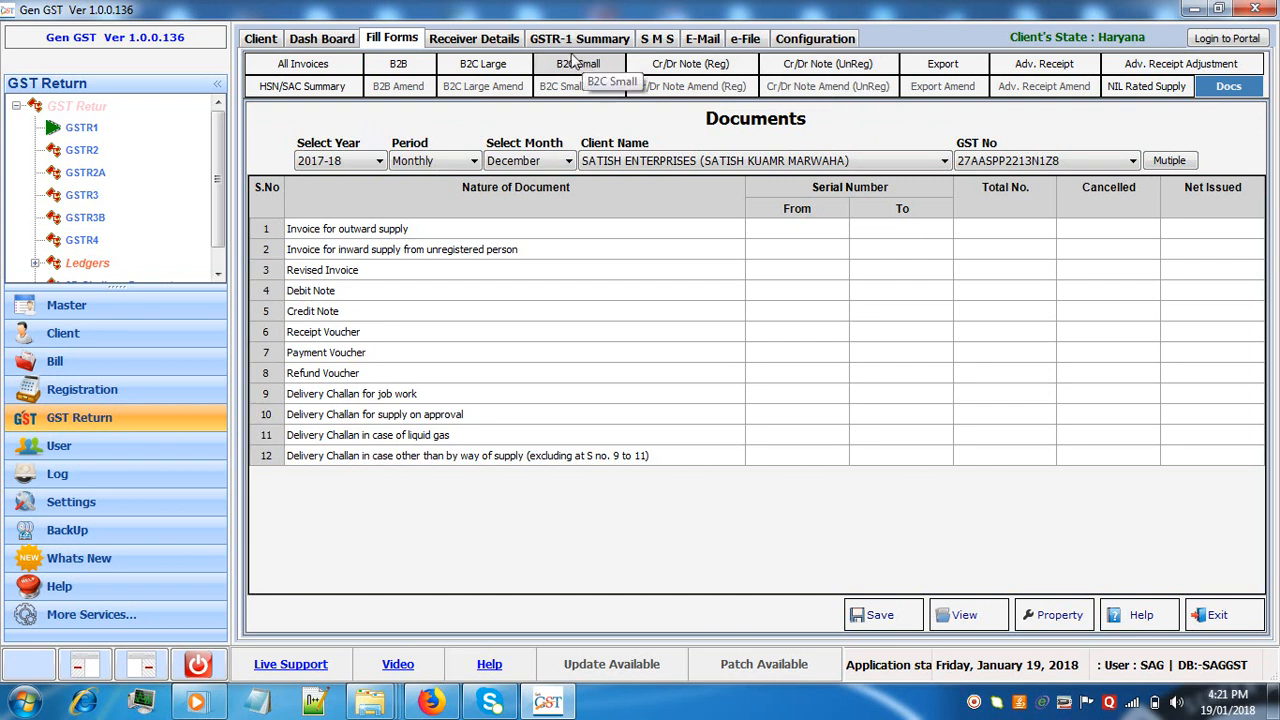
Start adding a new receiver in the client's receiver details with the Short entry option
click(484, 40)
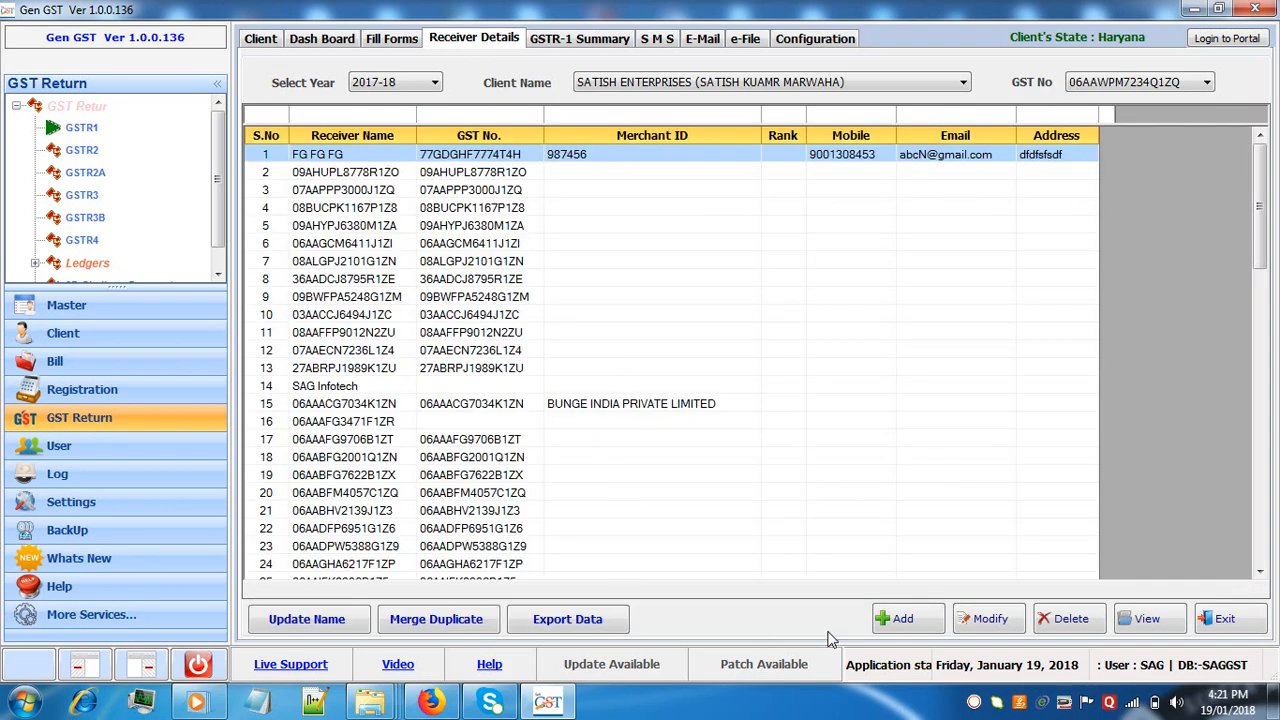
click(901, 622)
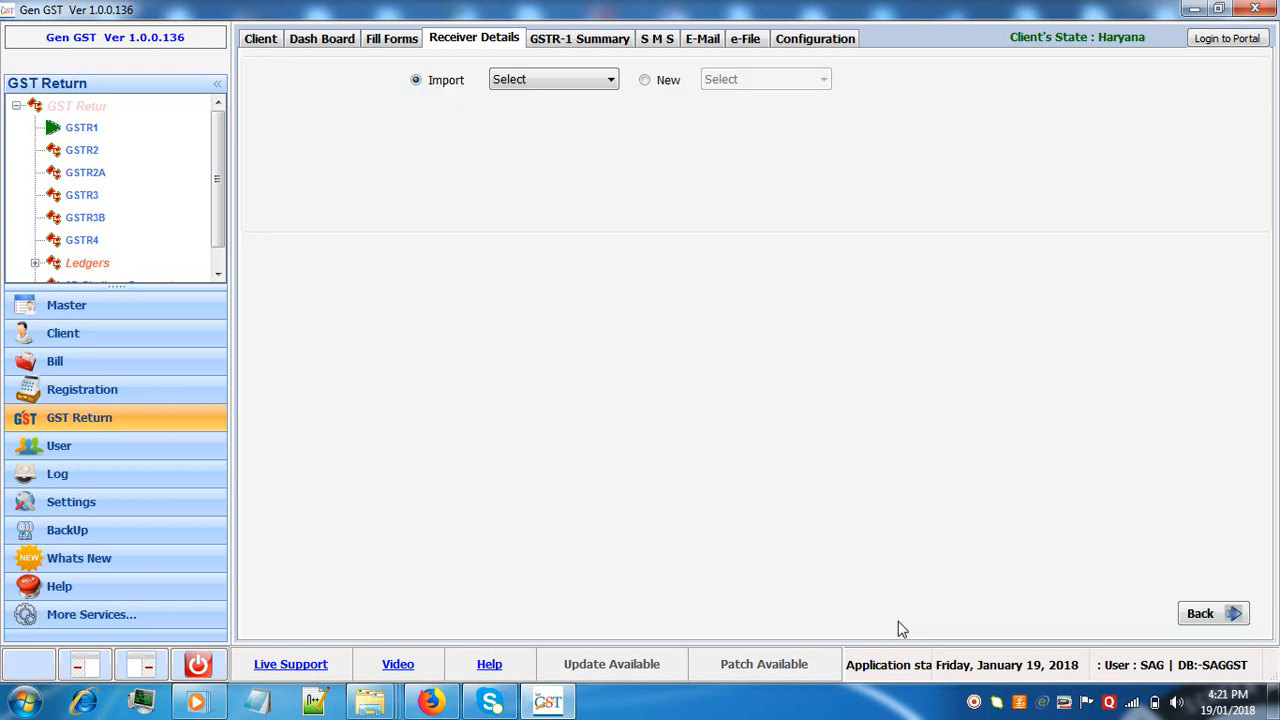
click(668, 82)
click(727, 85)
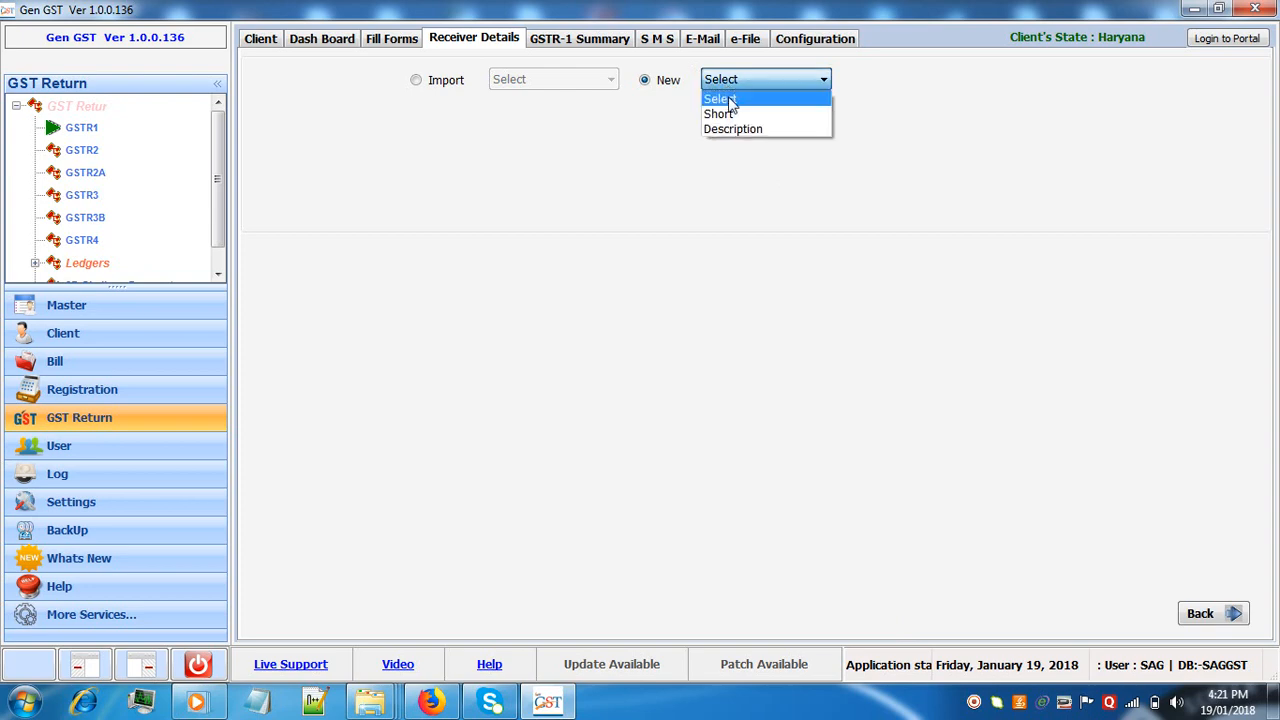
click(729, 116)
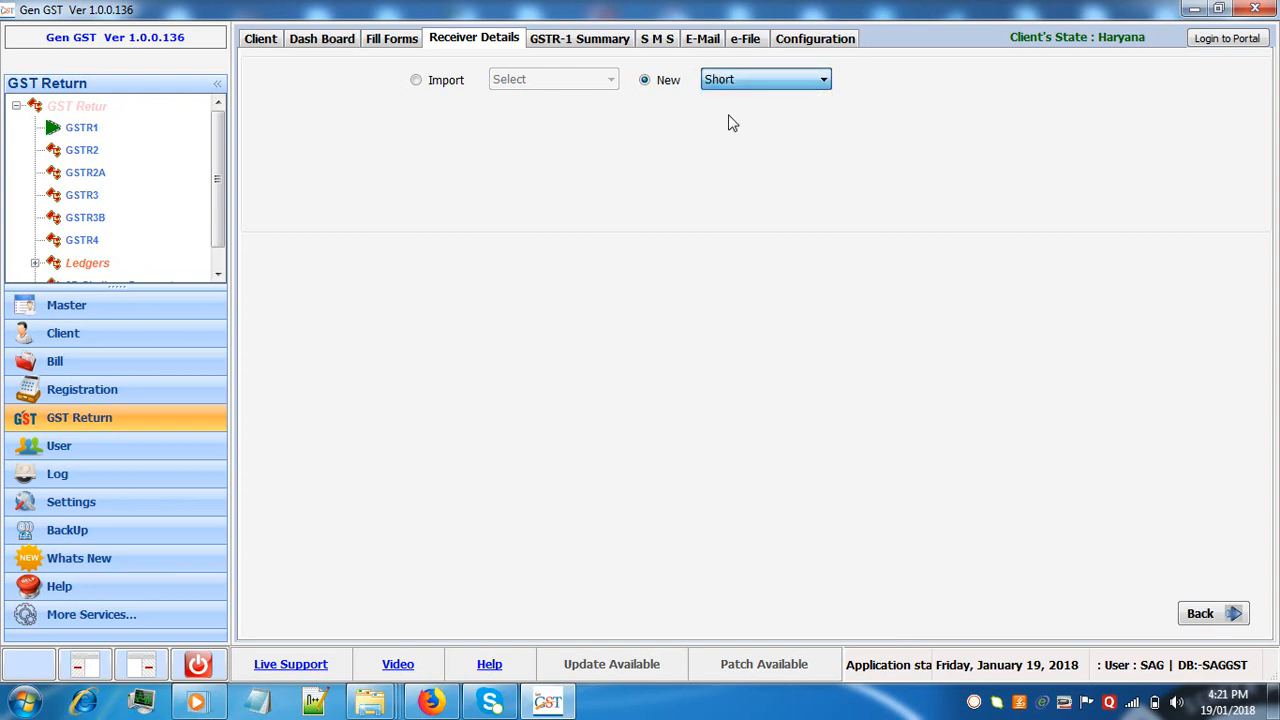
Try to save a new receiver by choosing an existing GST number and setting the country to INDIA and the state to Gujarat
click(632, 151)
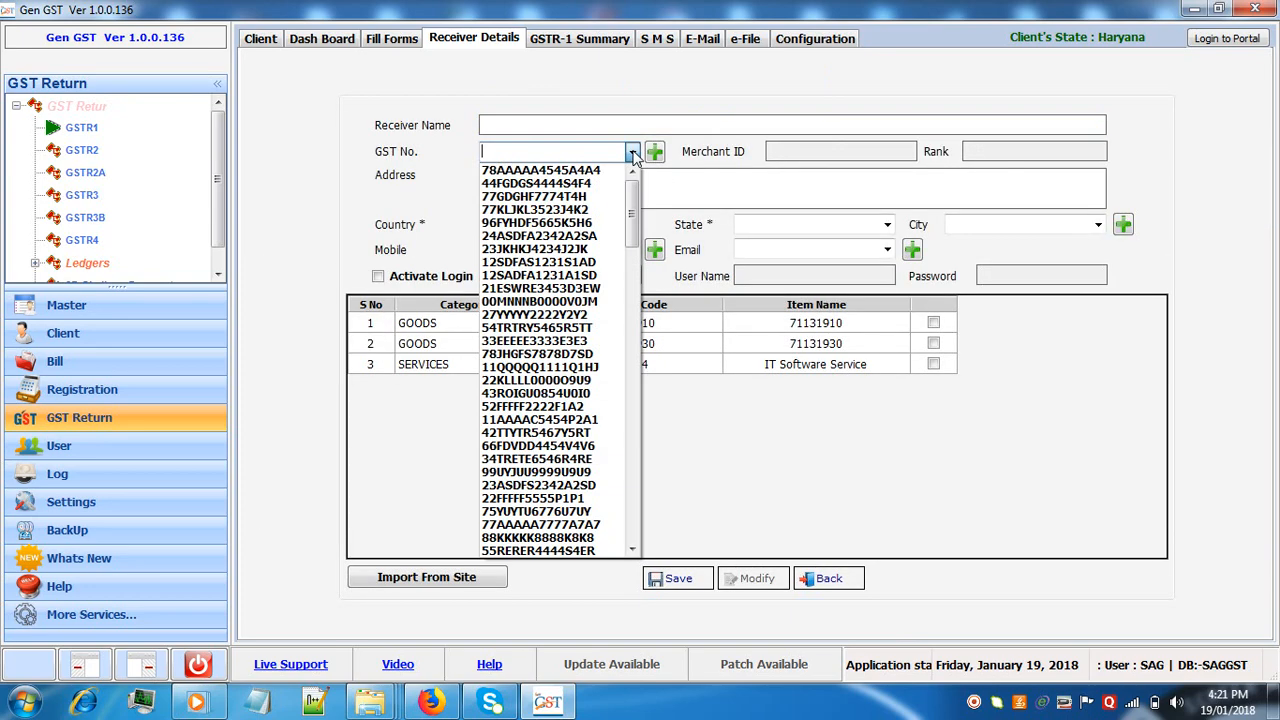
click(591, 197)
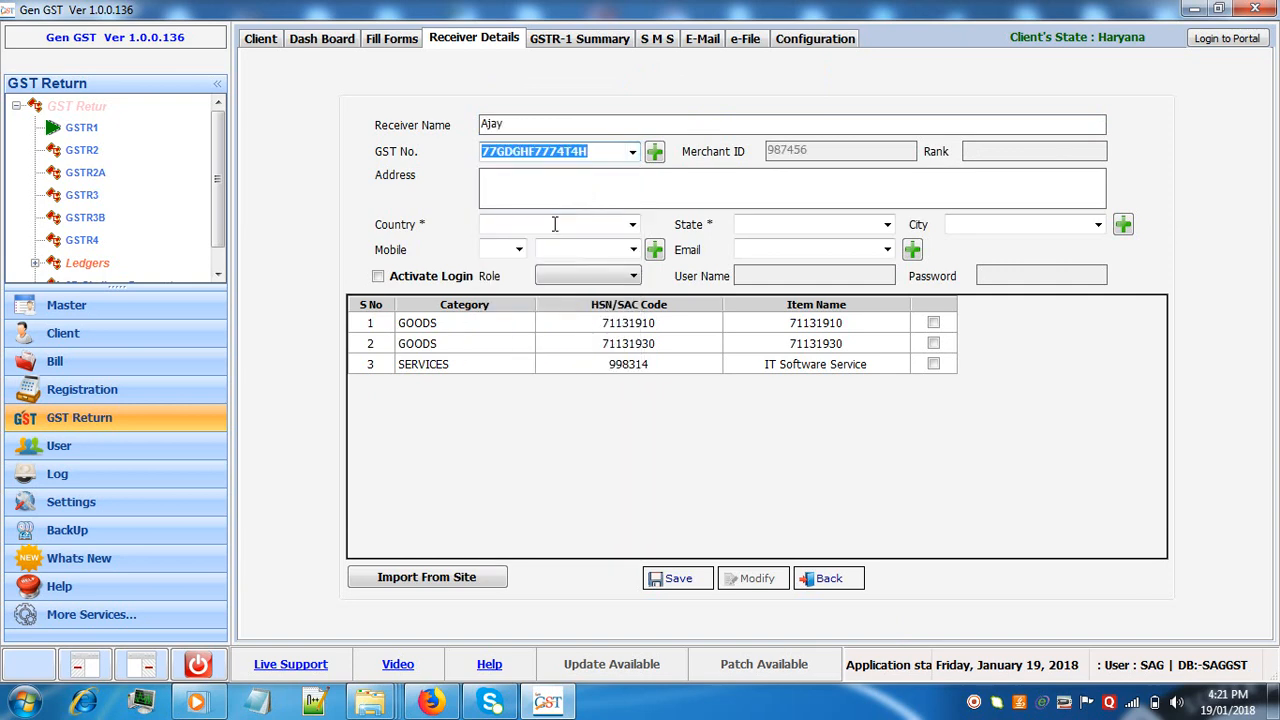
click(632, 224)
click(622, 244)
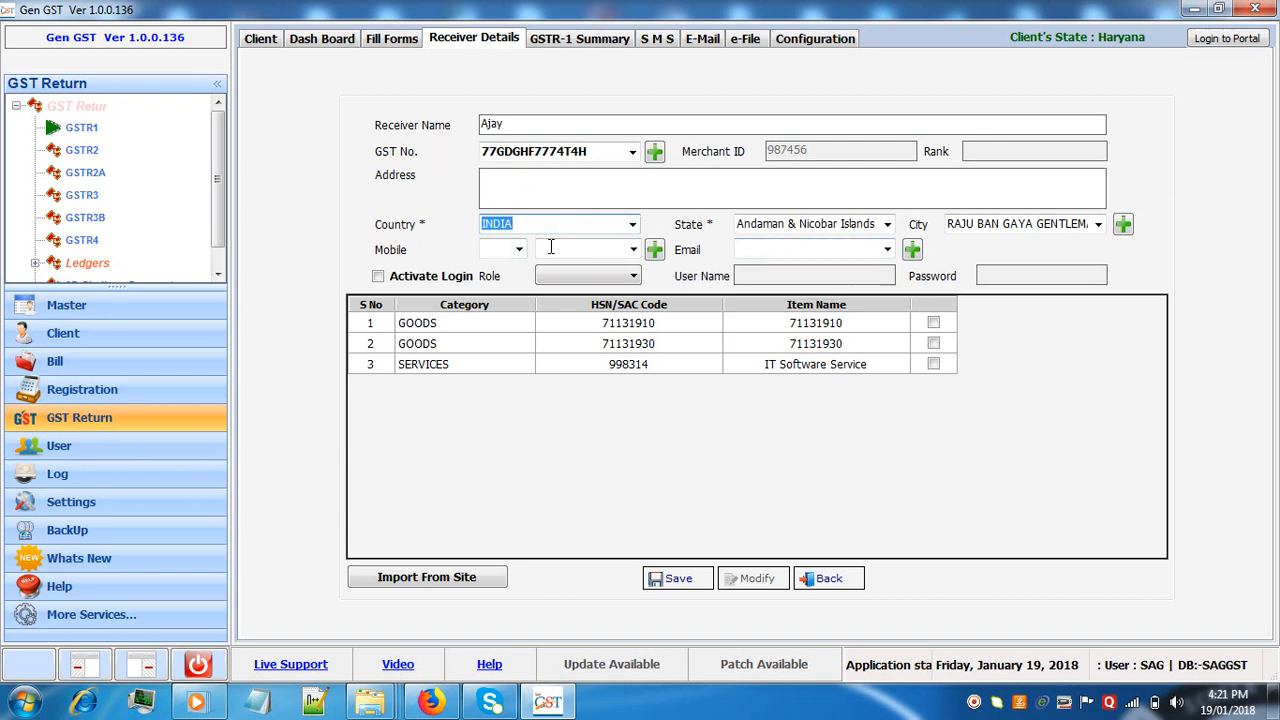
click(886, 224)
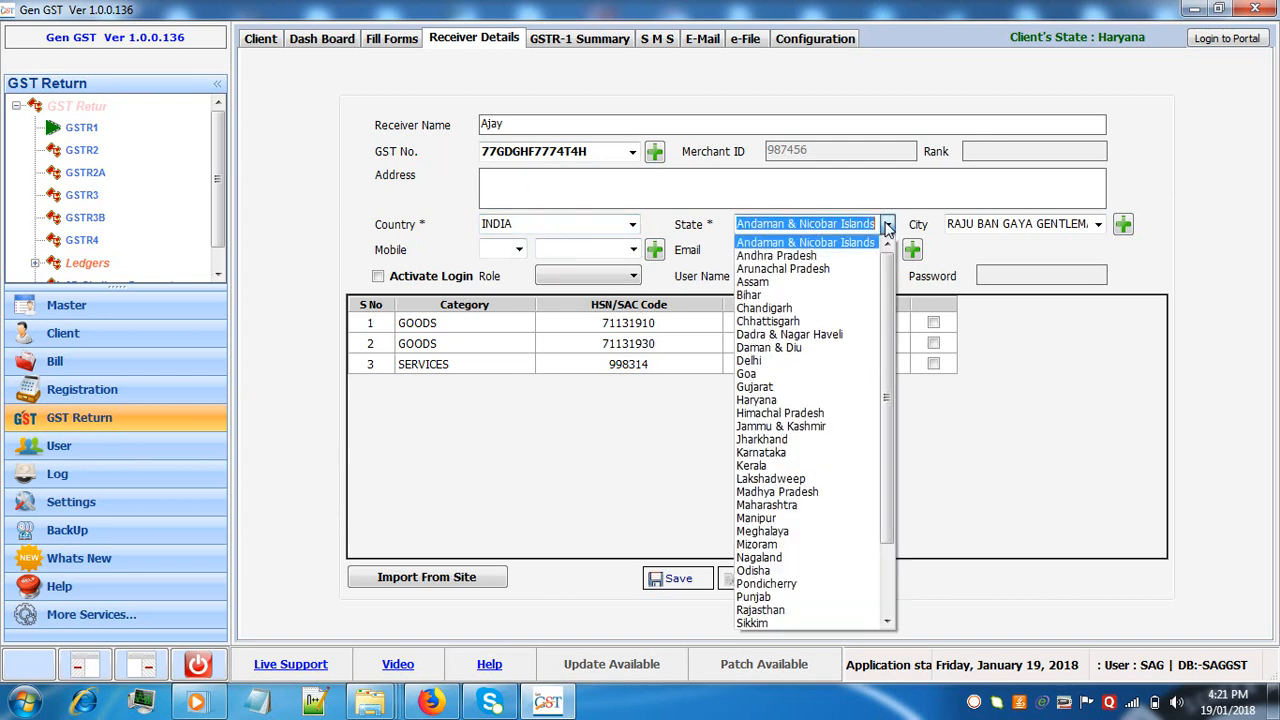
click(810, 387)
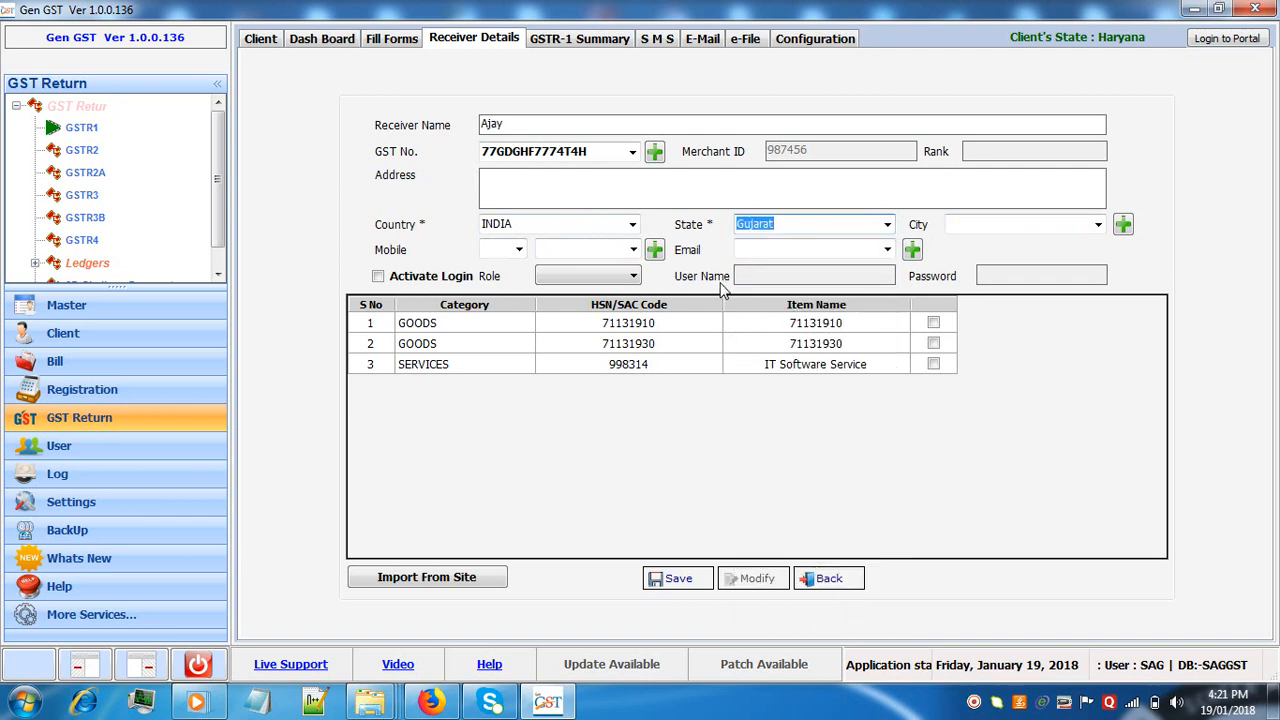
click(660, 578)
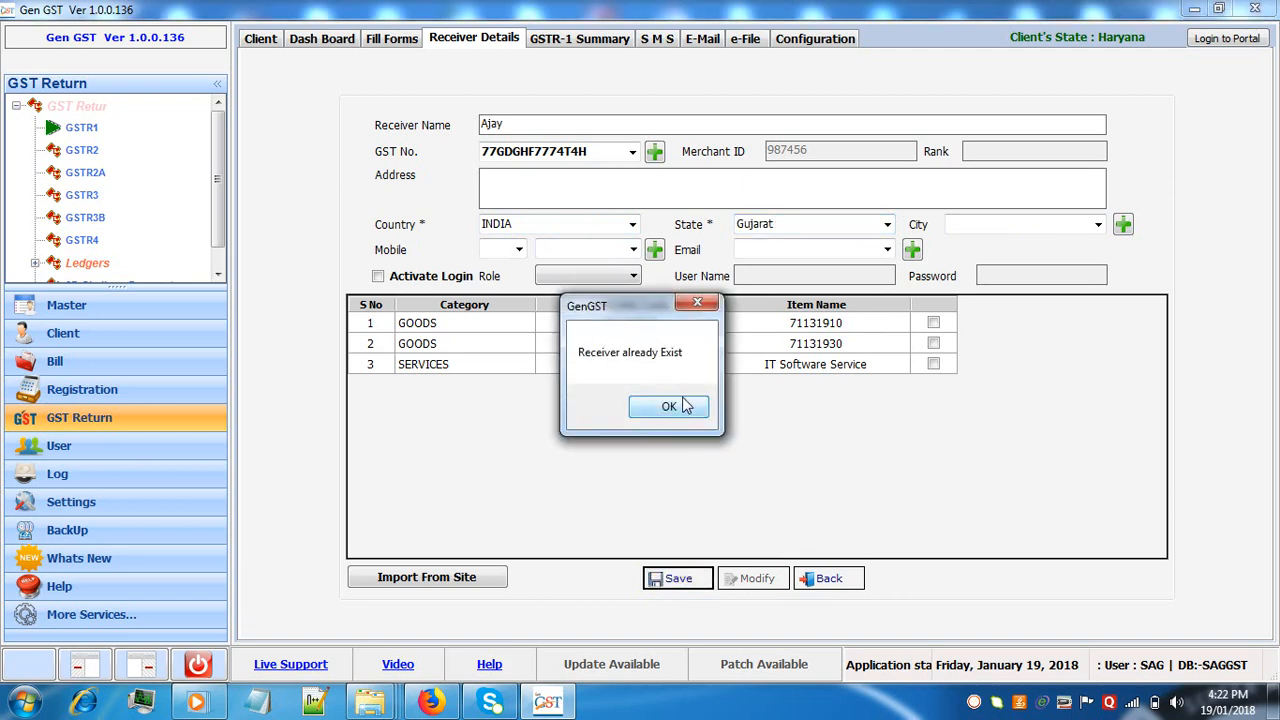
click(683, 414)
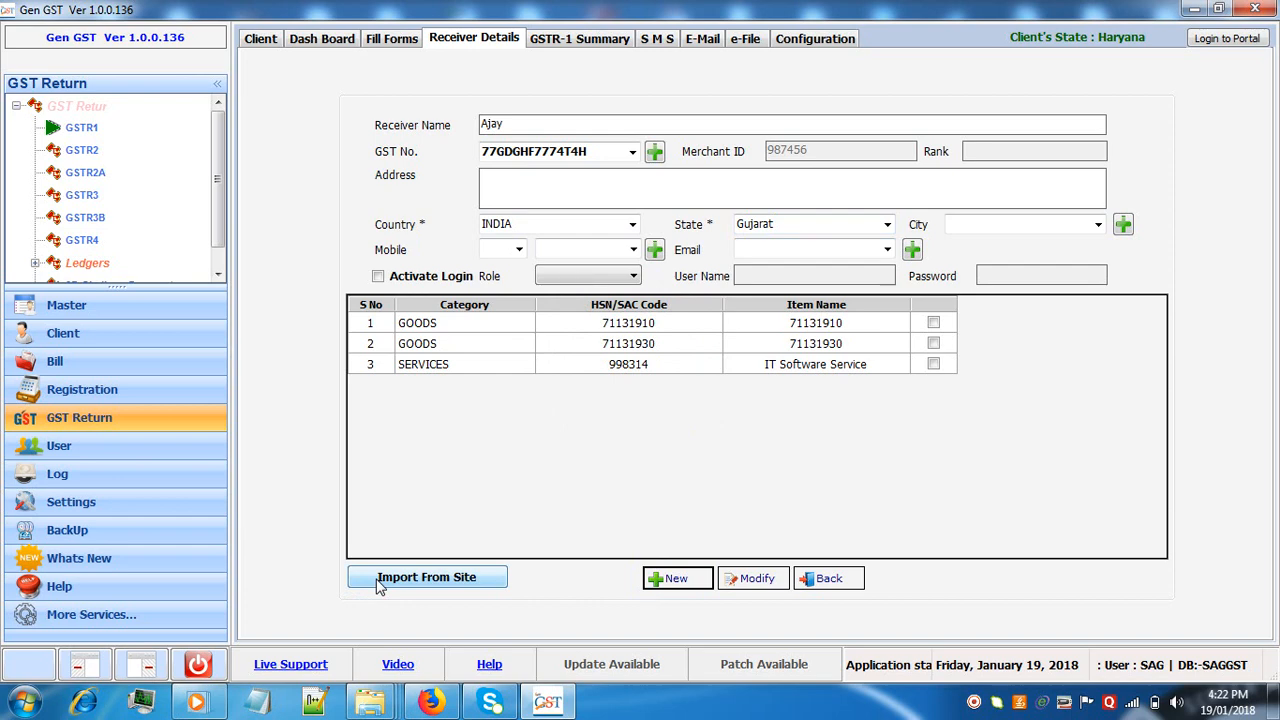
Examine the receiver's site data import form without importing, and the GSTR-1 Summary for December 2017-18
click(426, 577)
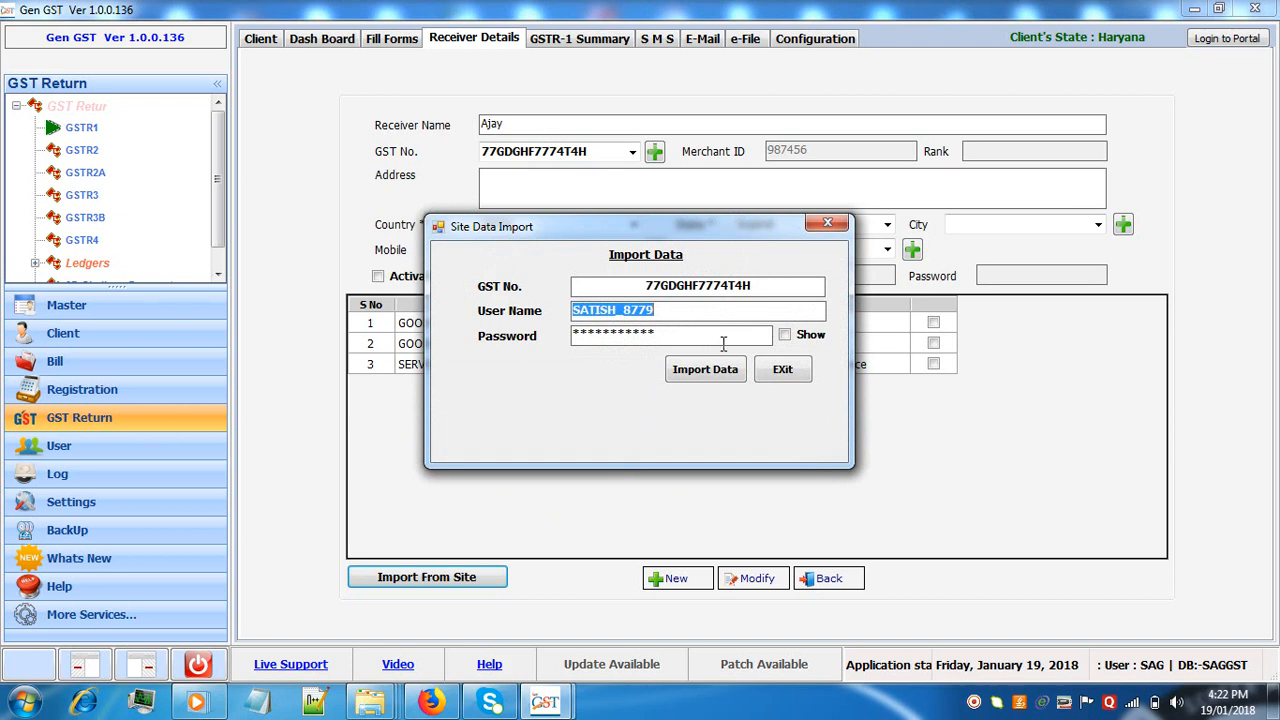
click(775, 373)
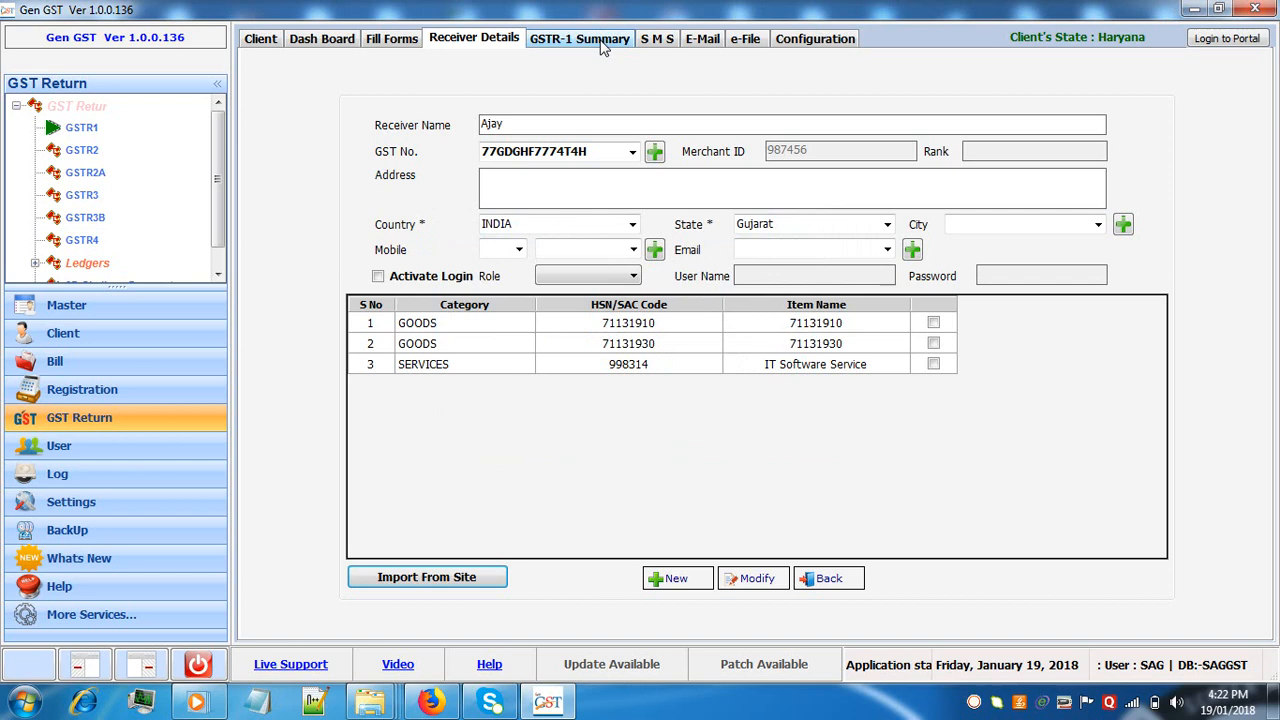
click(603, 45)
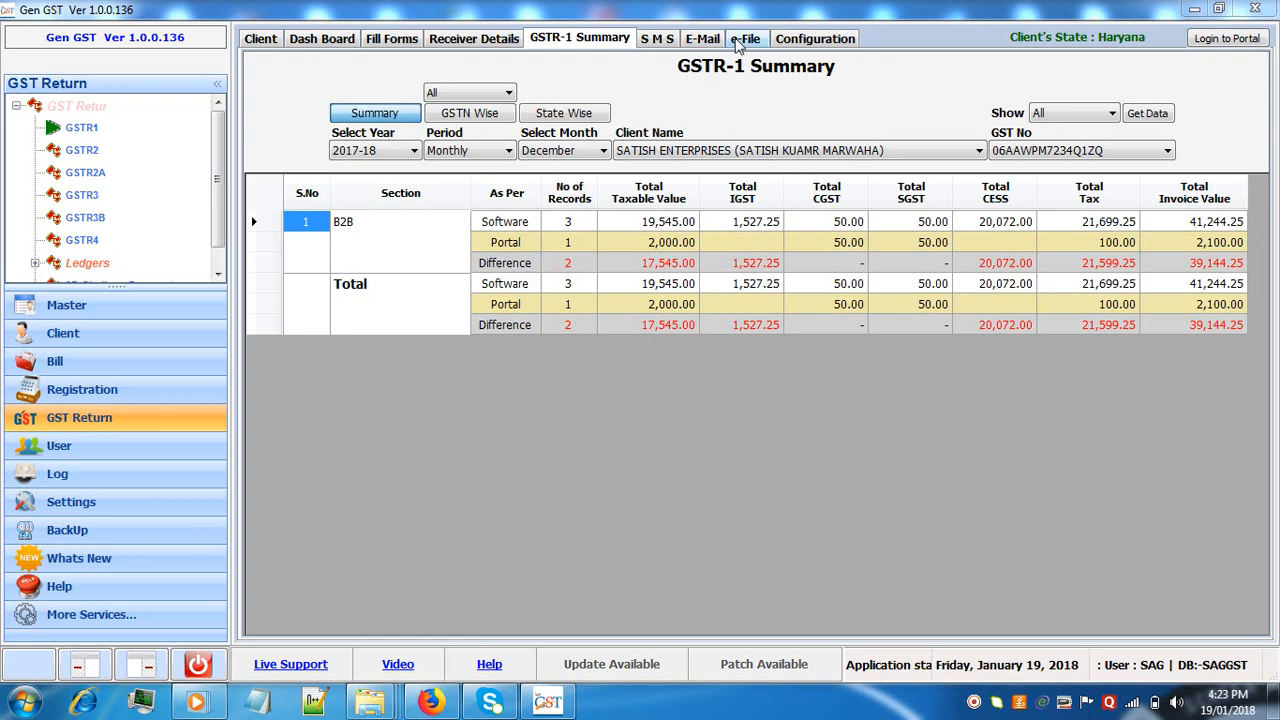
Generate the December 2017-18 GSTR1 e-file and save it as a JSON file under the suggested name in the excels folder
click(745, 39)
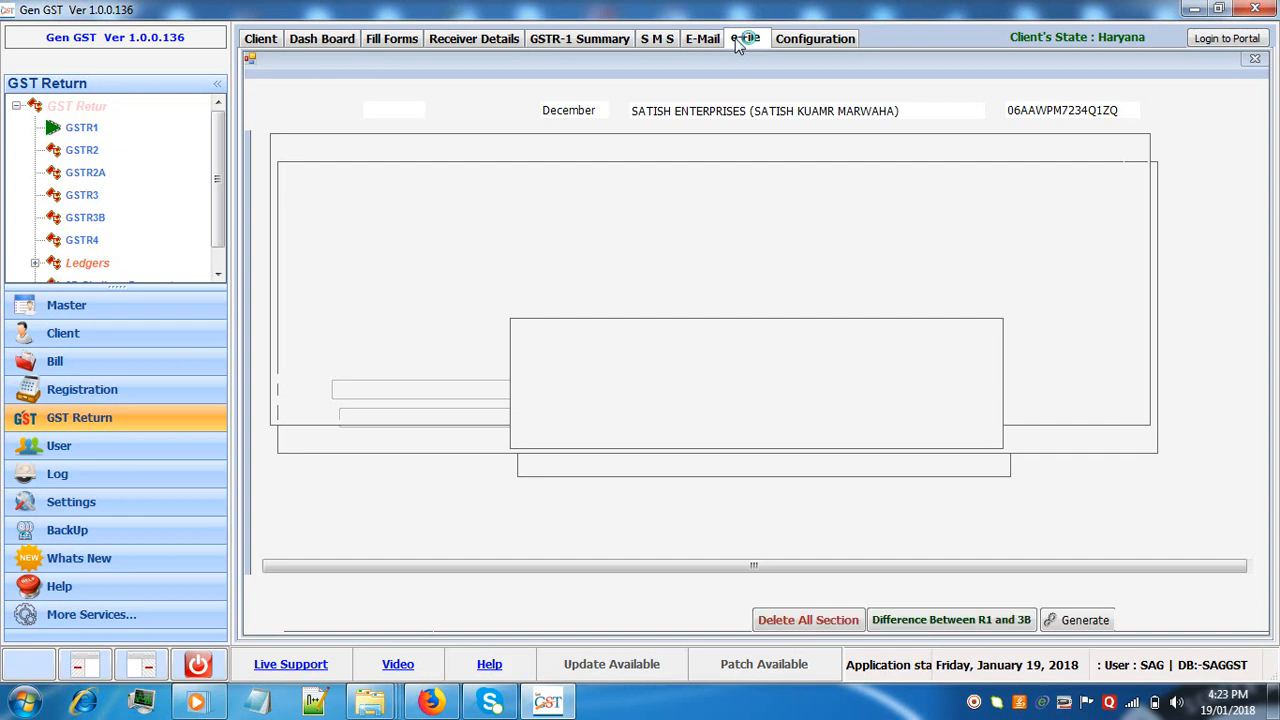
click(1085, 621)
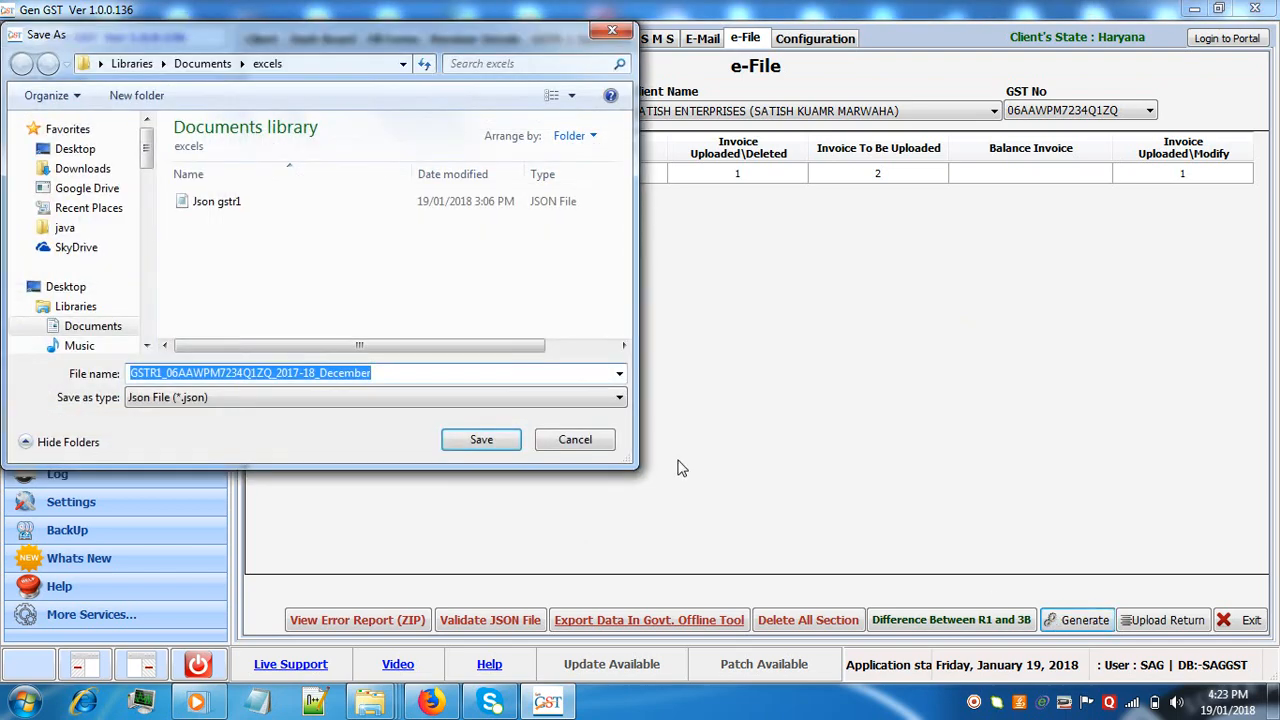
click(507, 446)
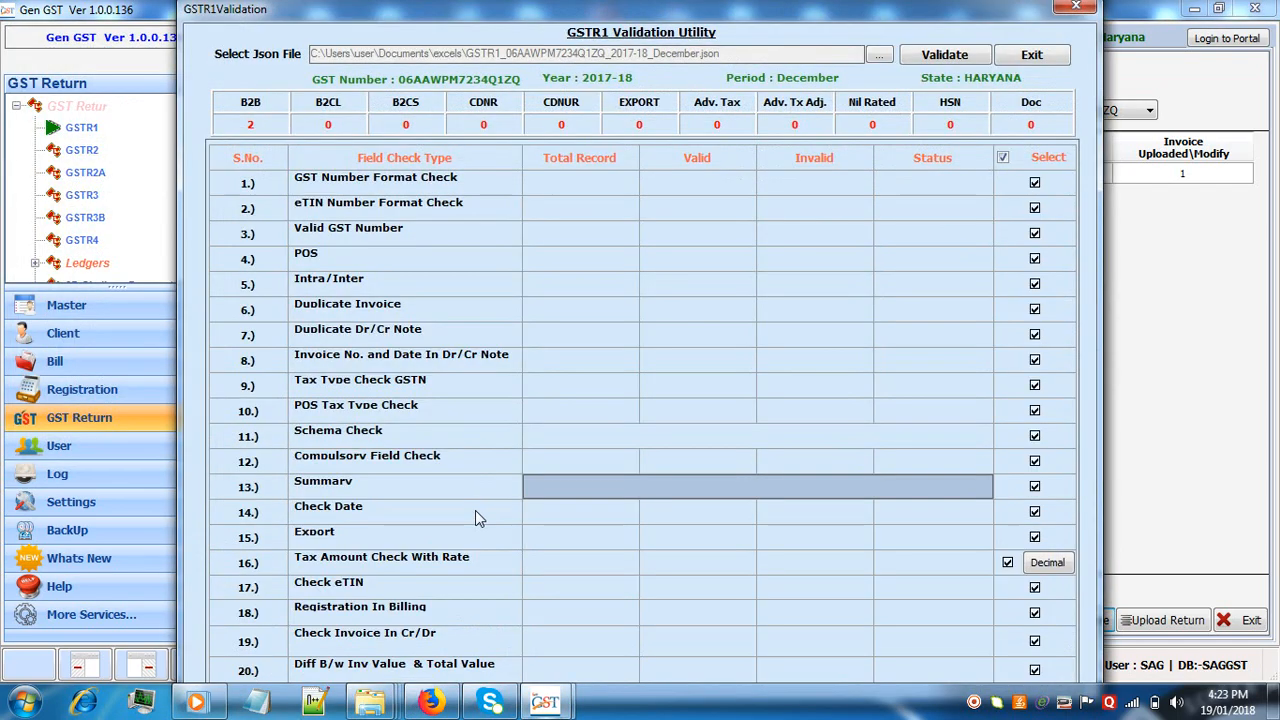
Validate the generated JSON file with all field checks, declining both online GST number checks, and leave the validation utility
click(942, 56)
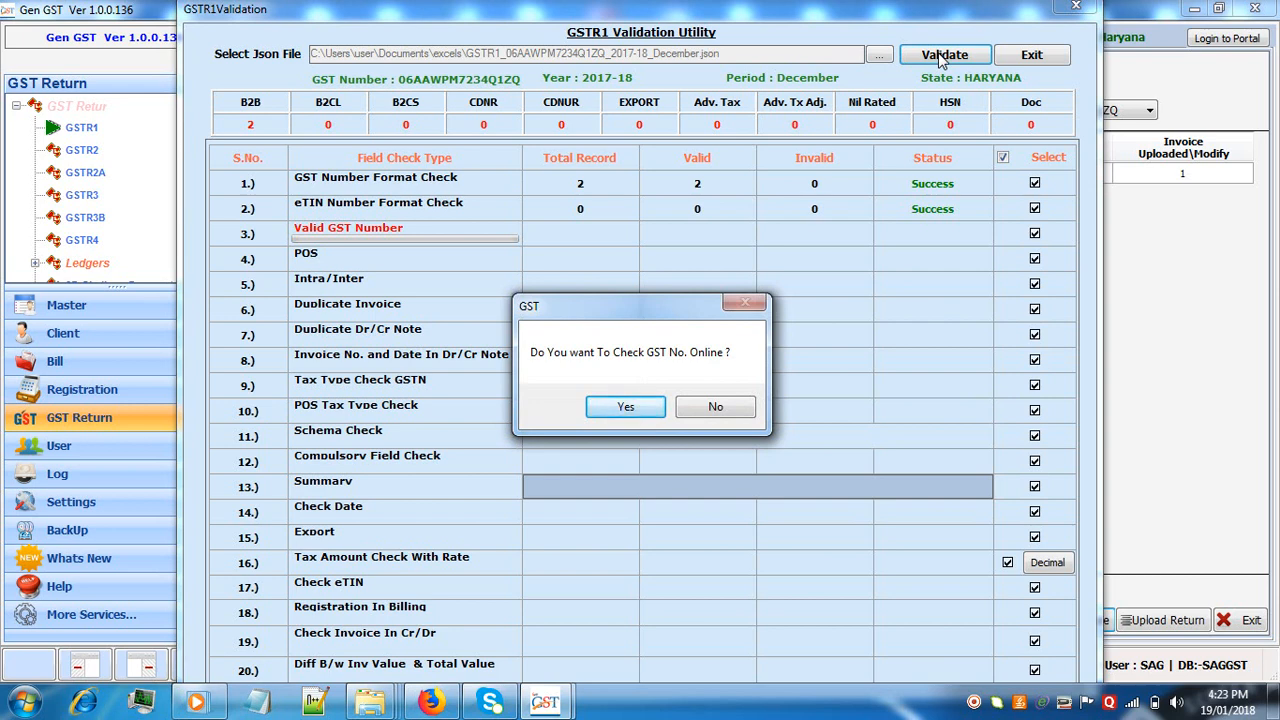
click(727, 406)
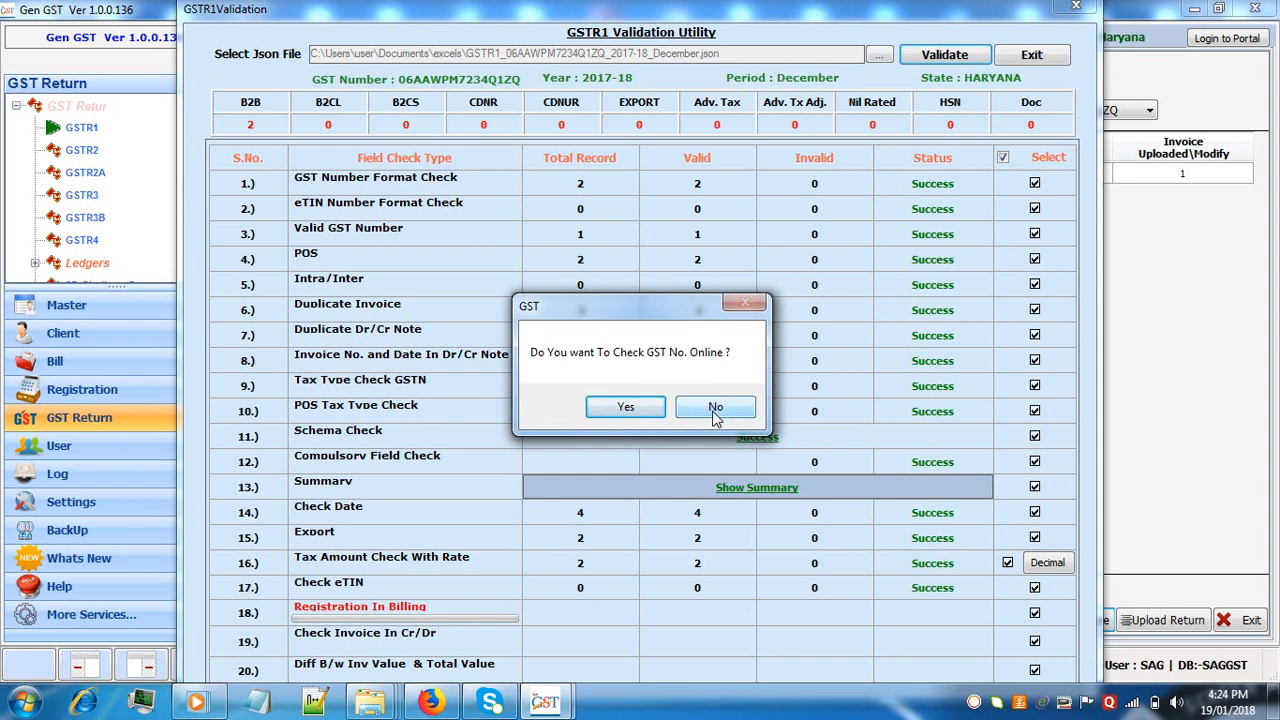
click(716, 410)
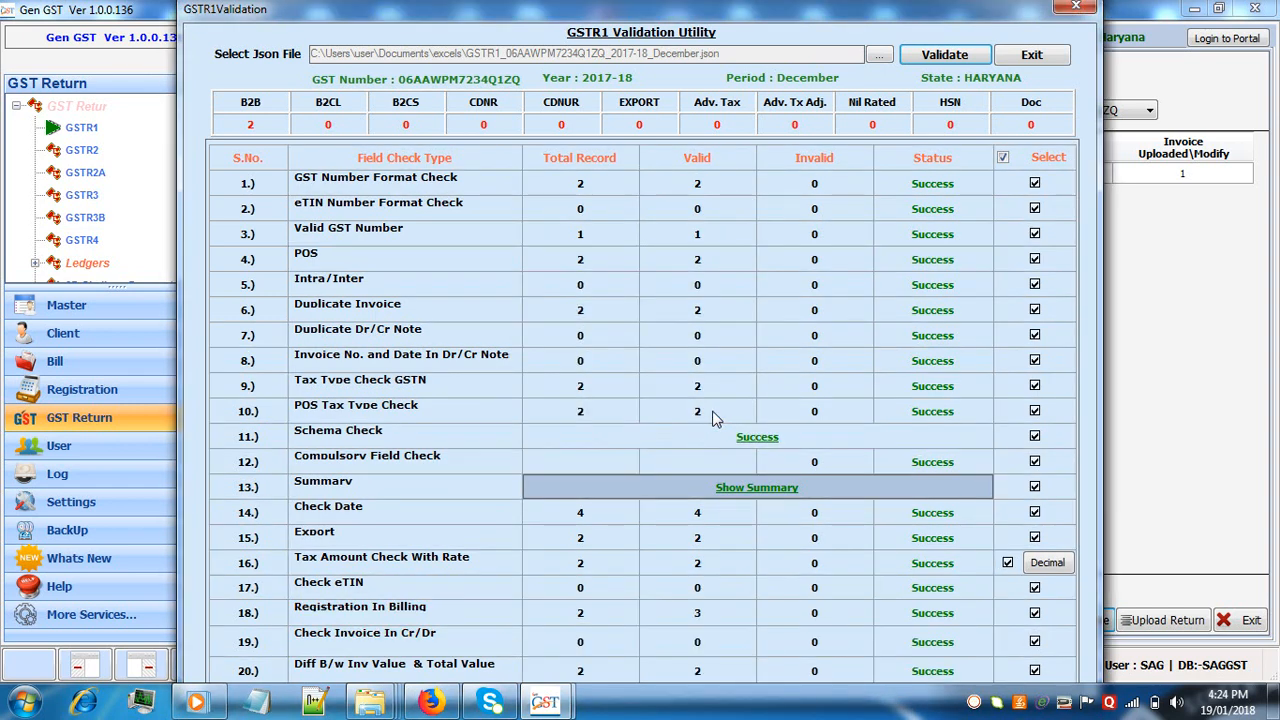
click(1050, 57)
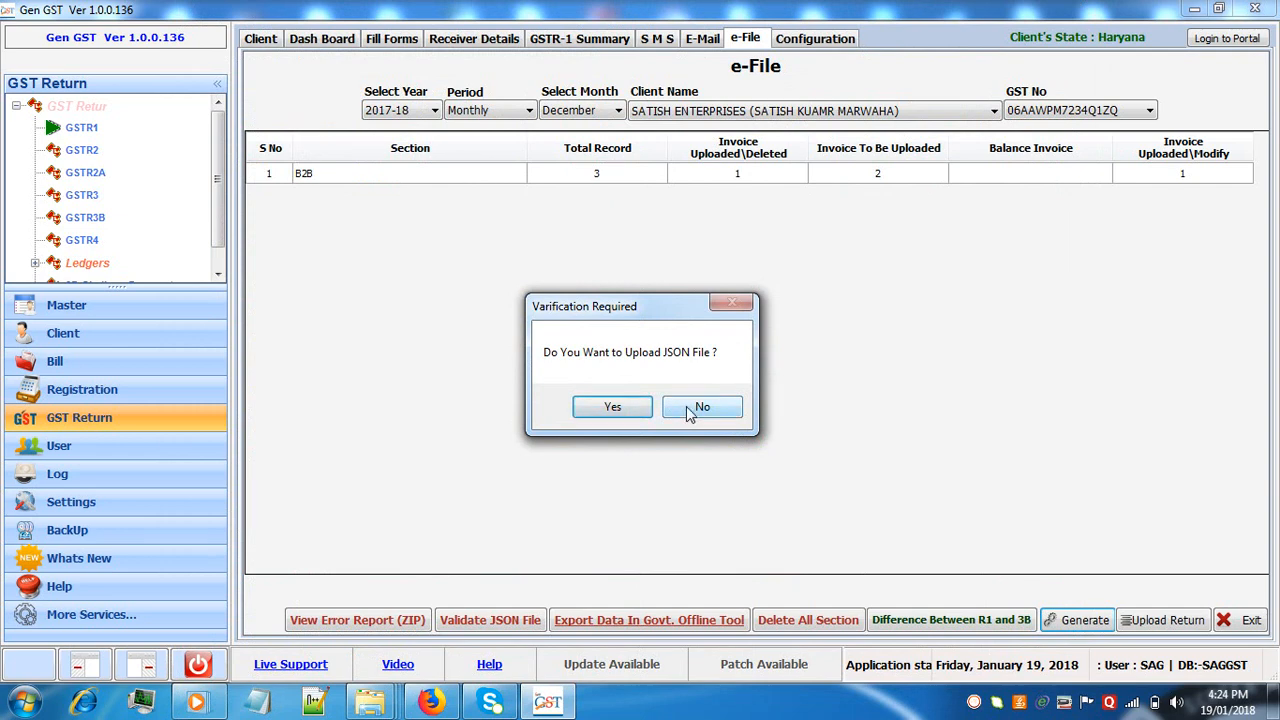
Agree to upload the JSON file, examine the GSTR-1 Submit and Filed form, and close it without uploading
click(613, 407)
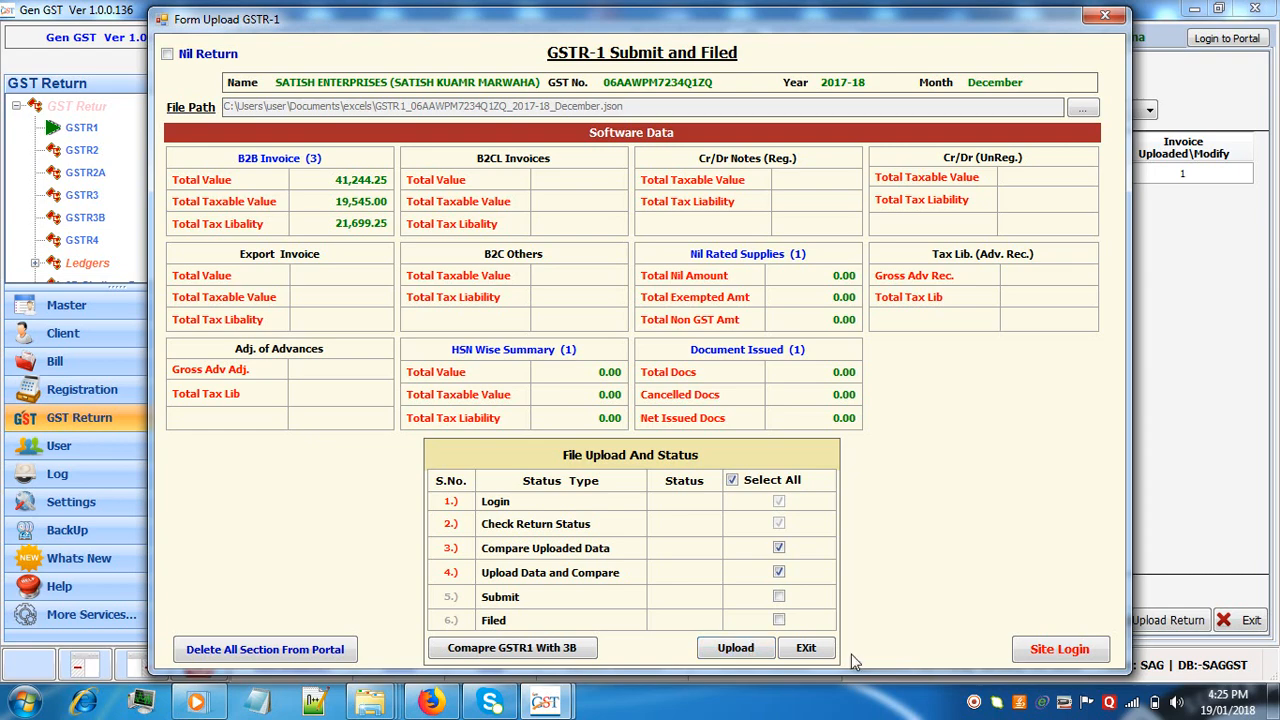
click(1095, 24)
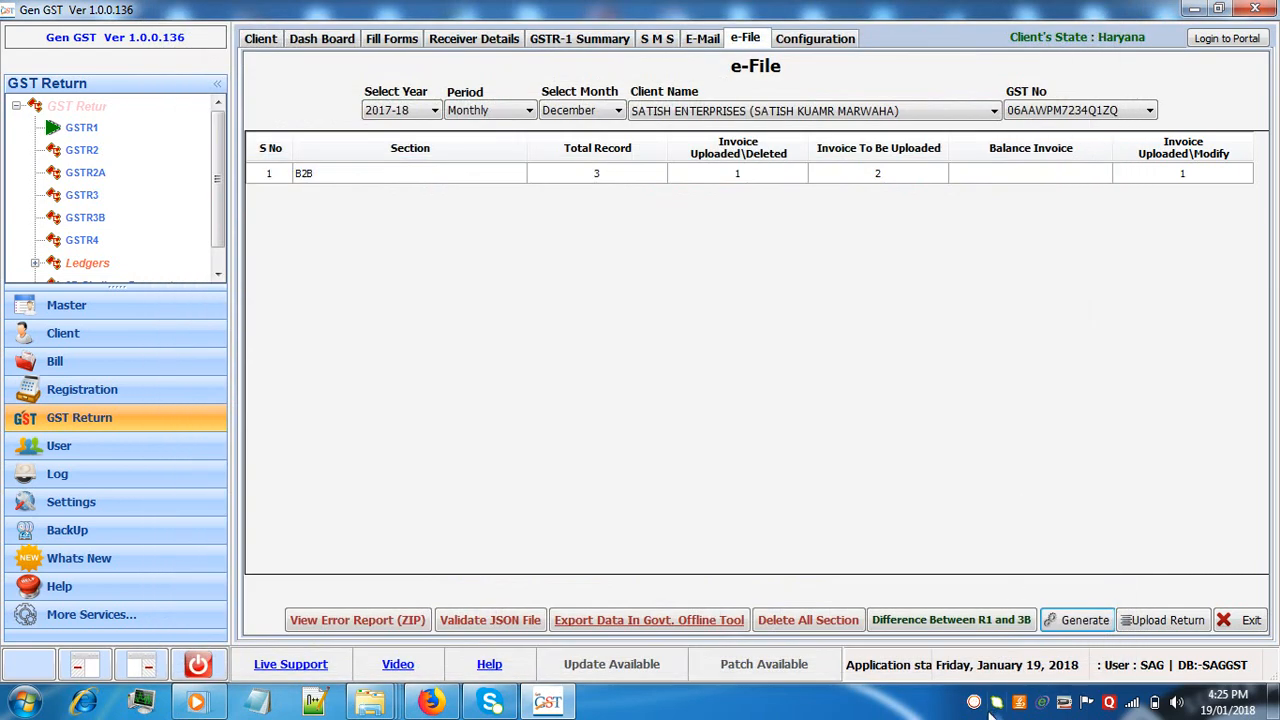